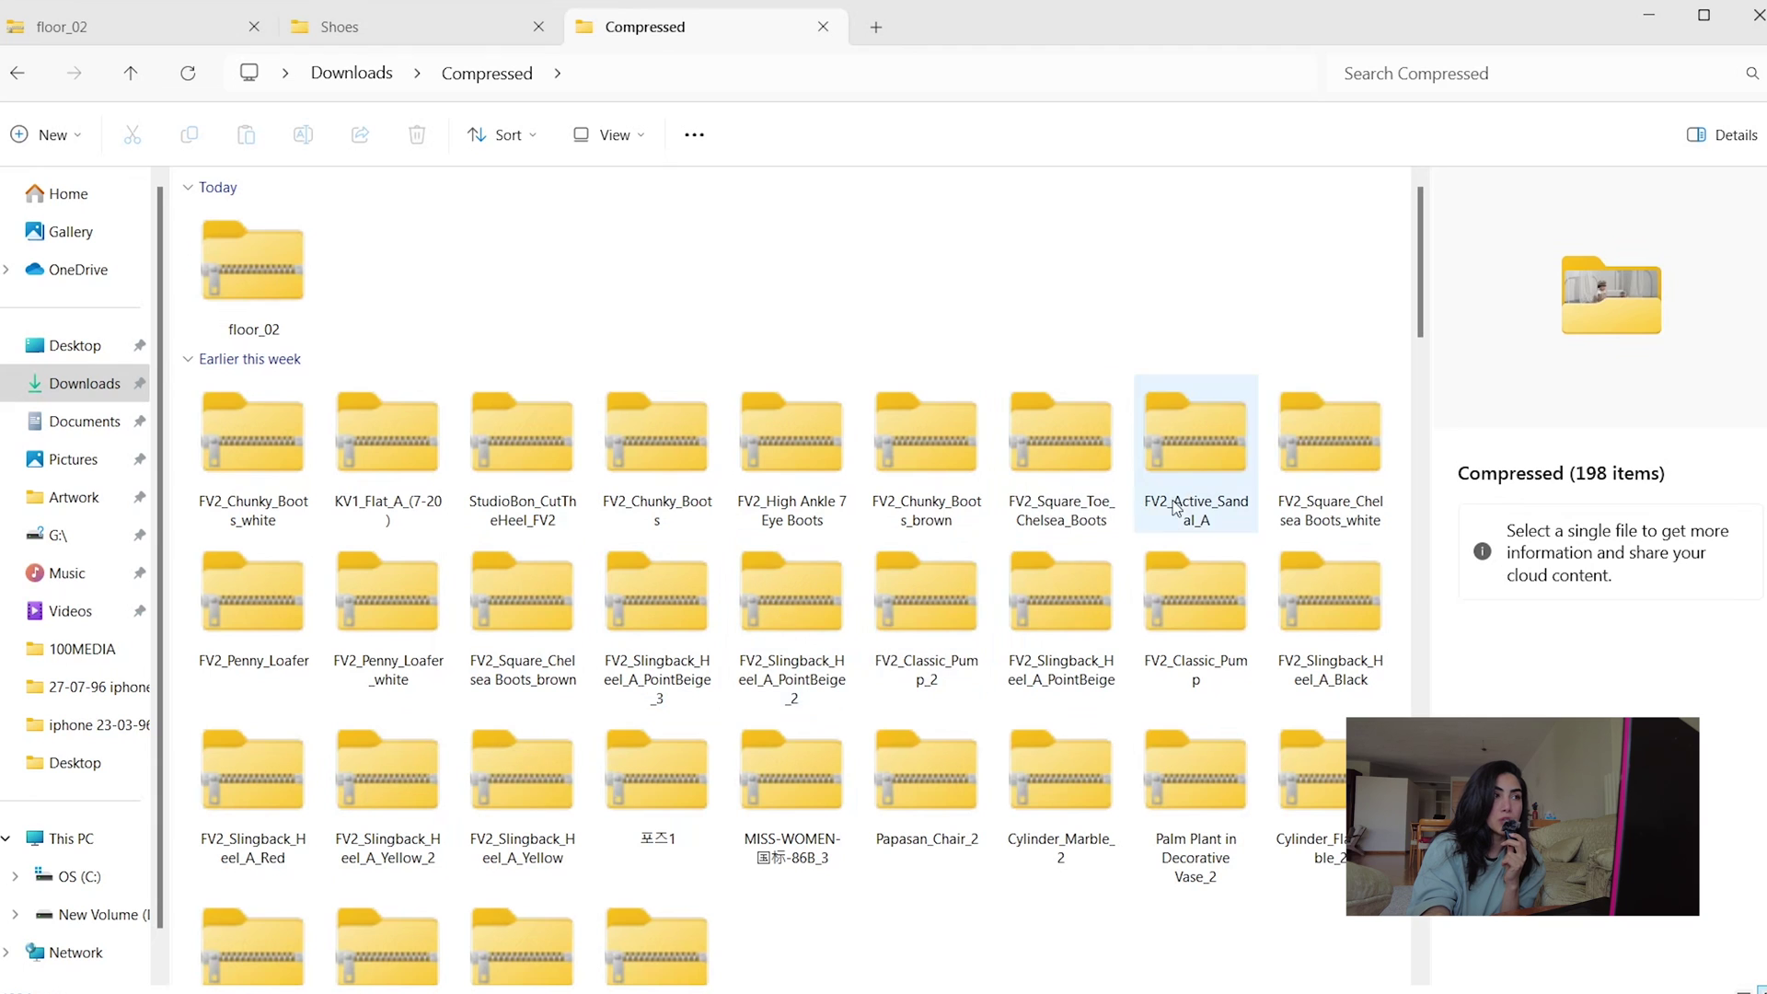
Step: Select the .zacs file inside the FV2_Square_Chelsea Boots_white zip, then start a new Explorer tab
double_click(1306, 449)
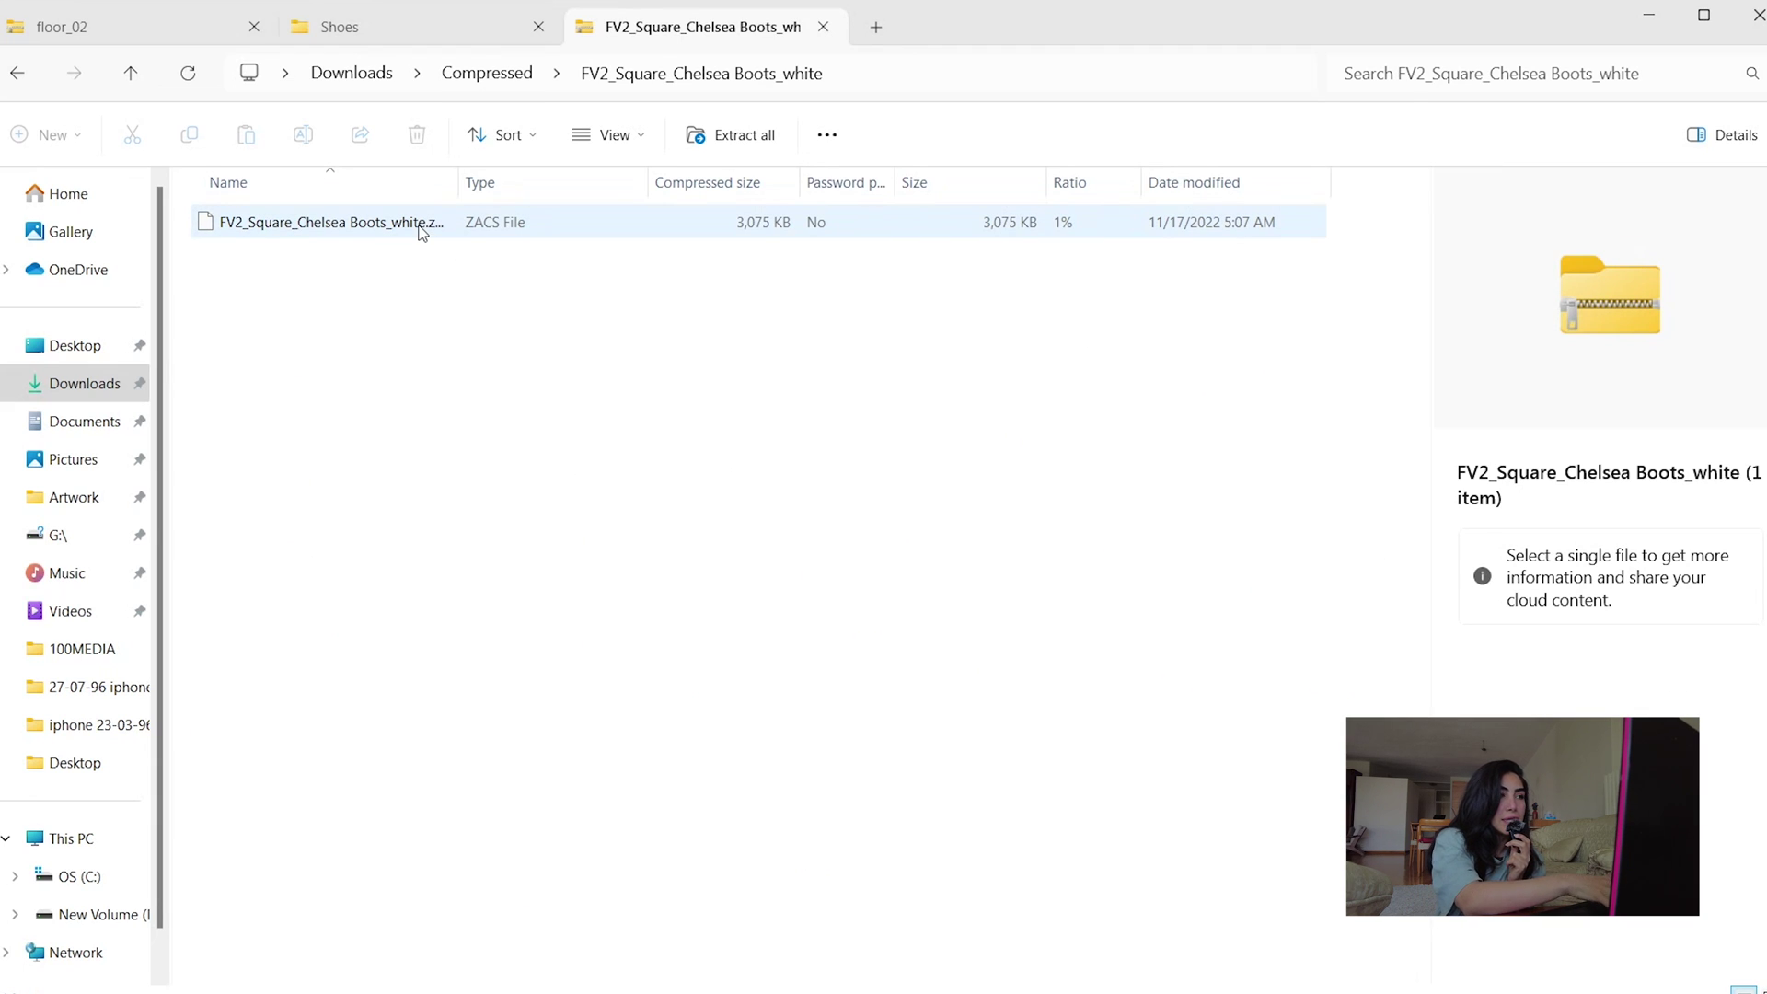
click(418, 232)
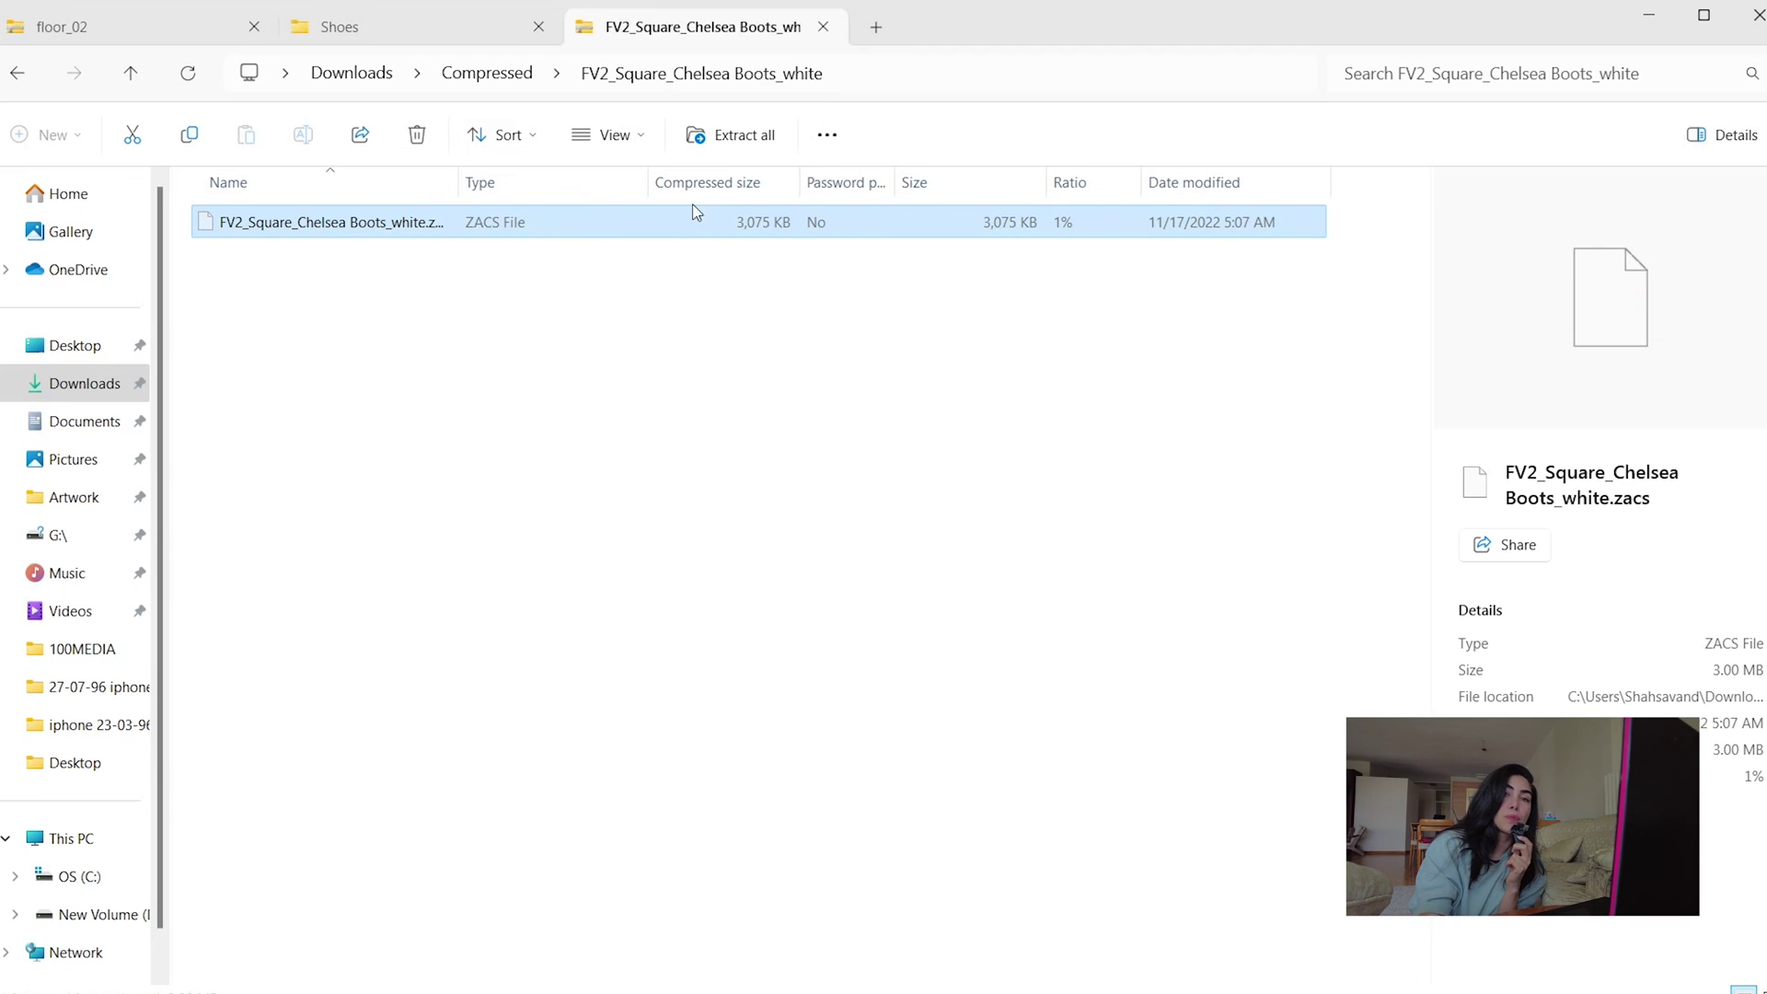
click(875, 30)
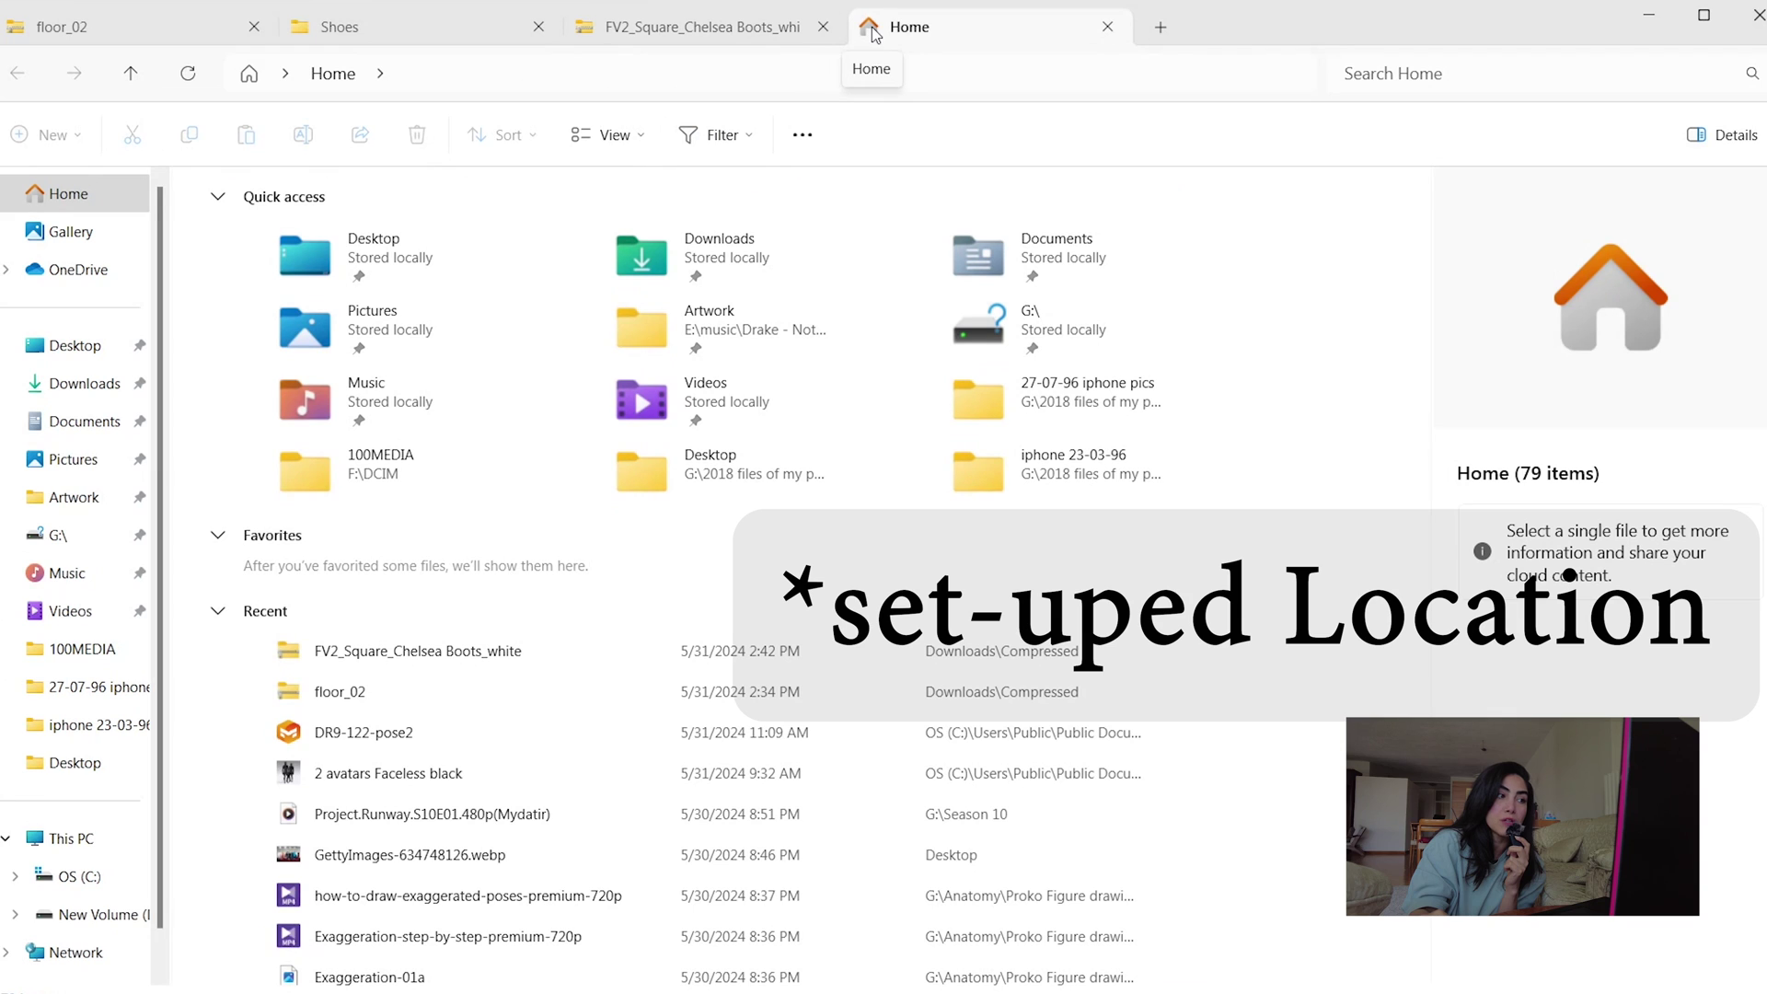
Step: Navigate from the C: drive through Users and Public to Public Documents
click(101, 880)
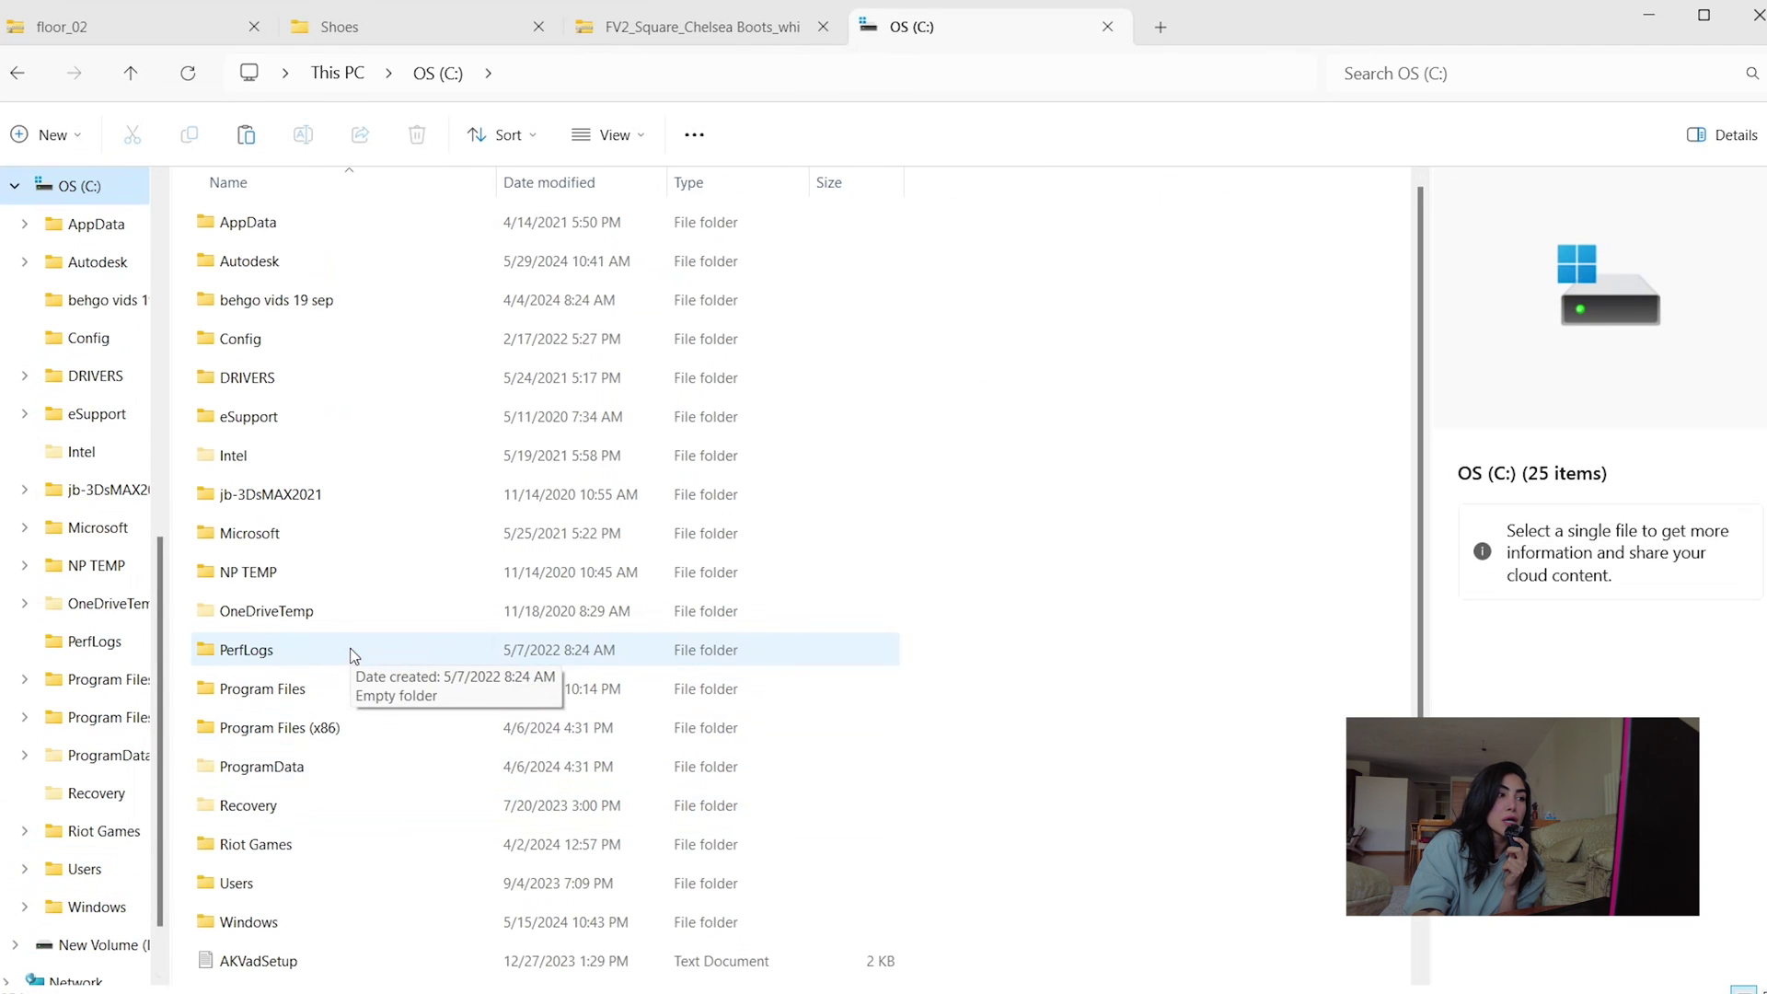
scroll(347, 658, down, 2)
double_click(270, 713)
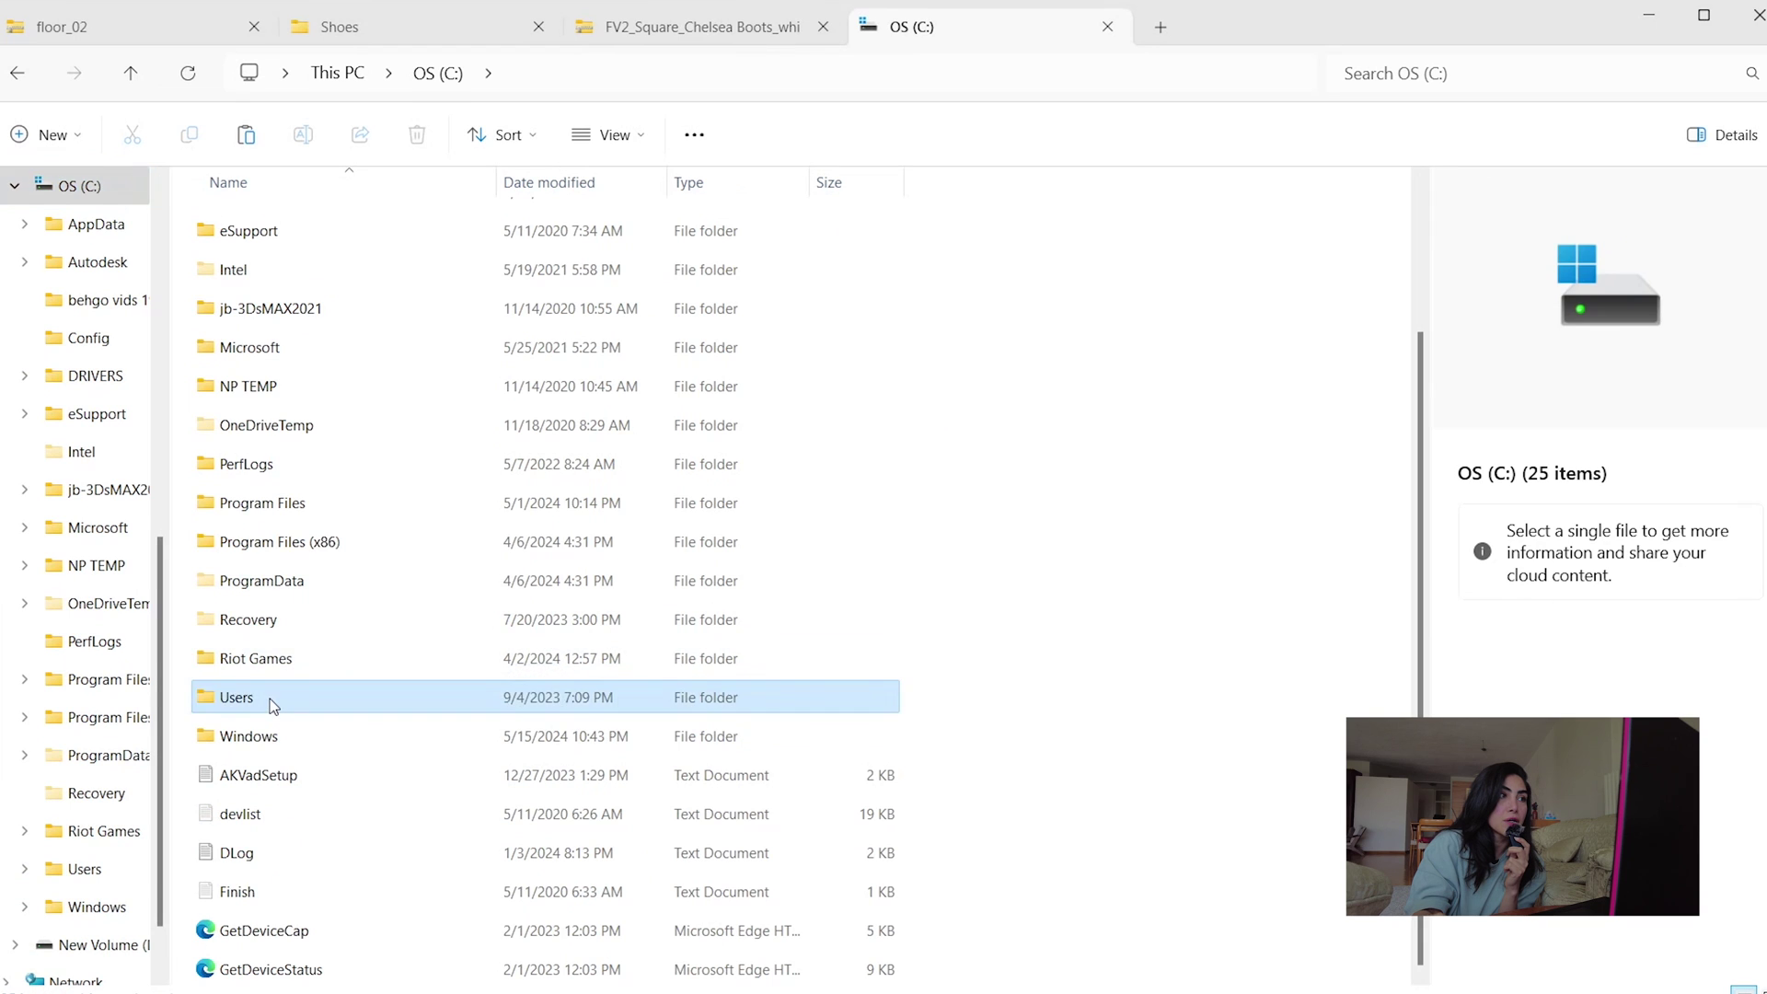
click(235, 313)
double_click(235, 313)
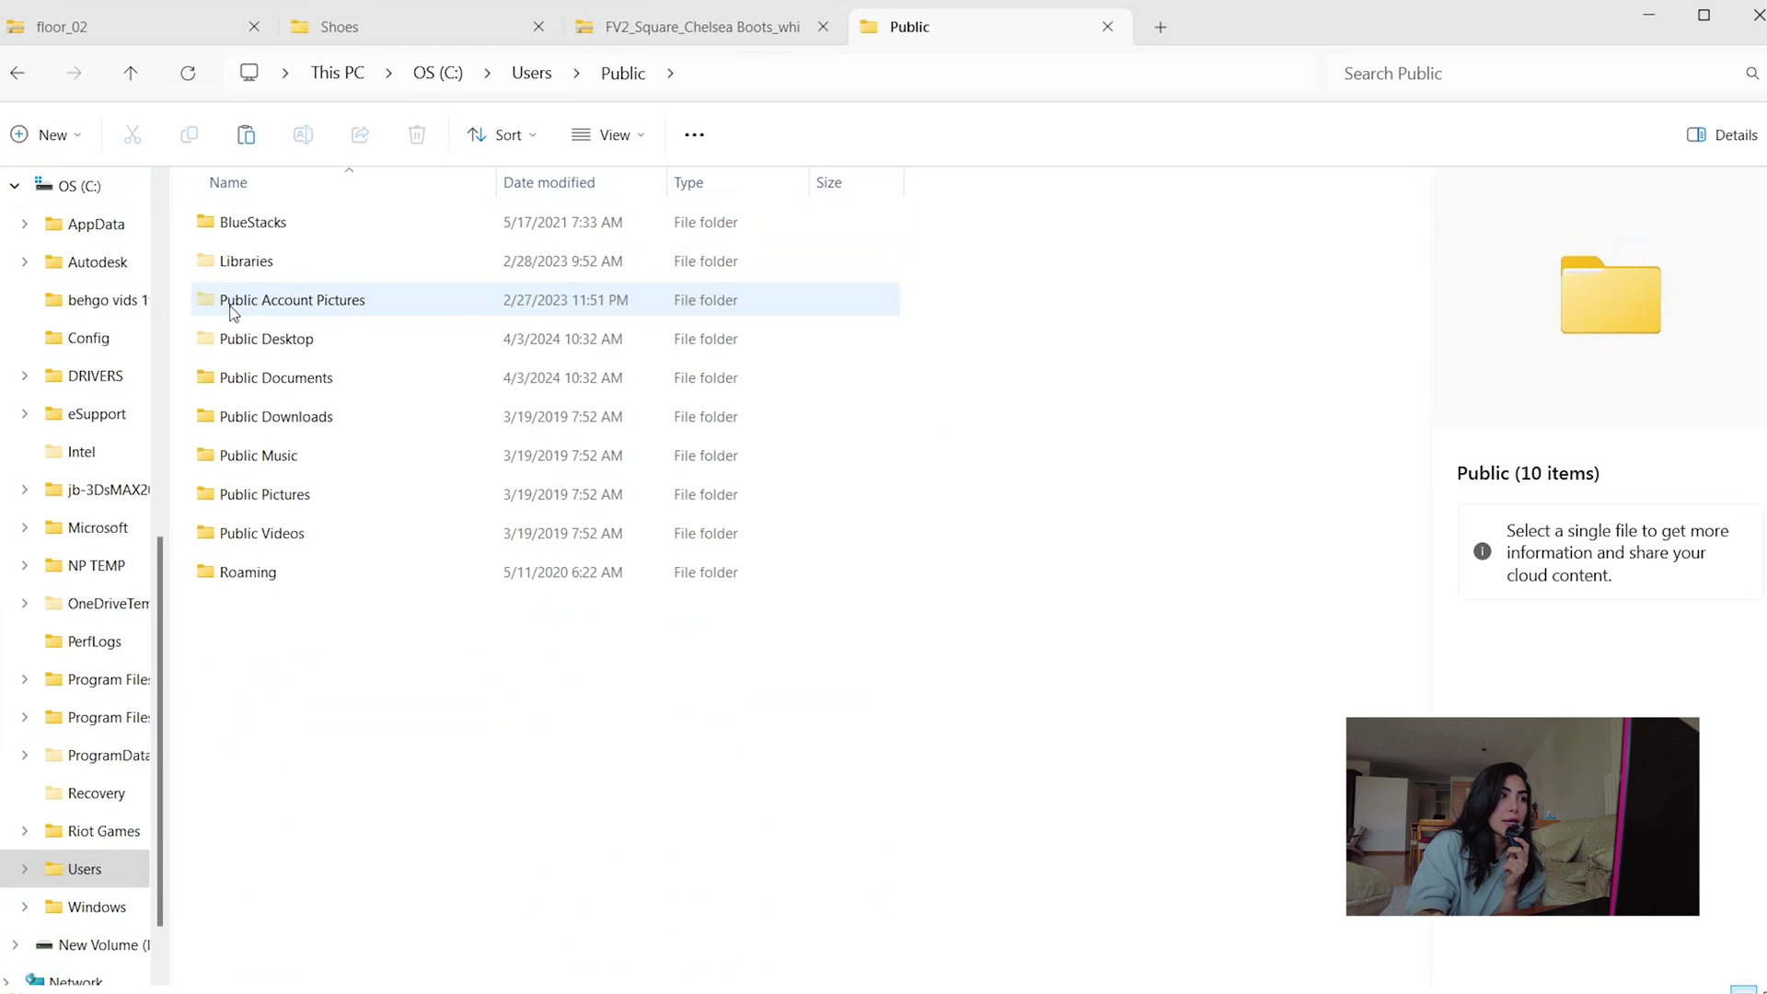
click(288, 384)
double_click(288, 384)
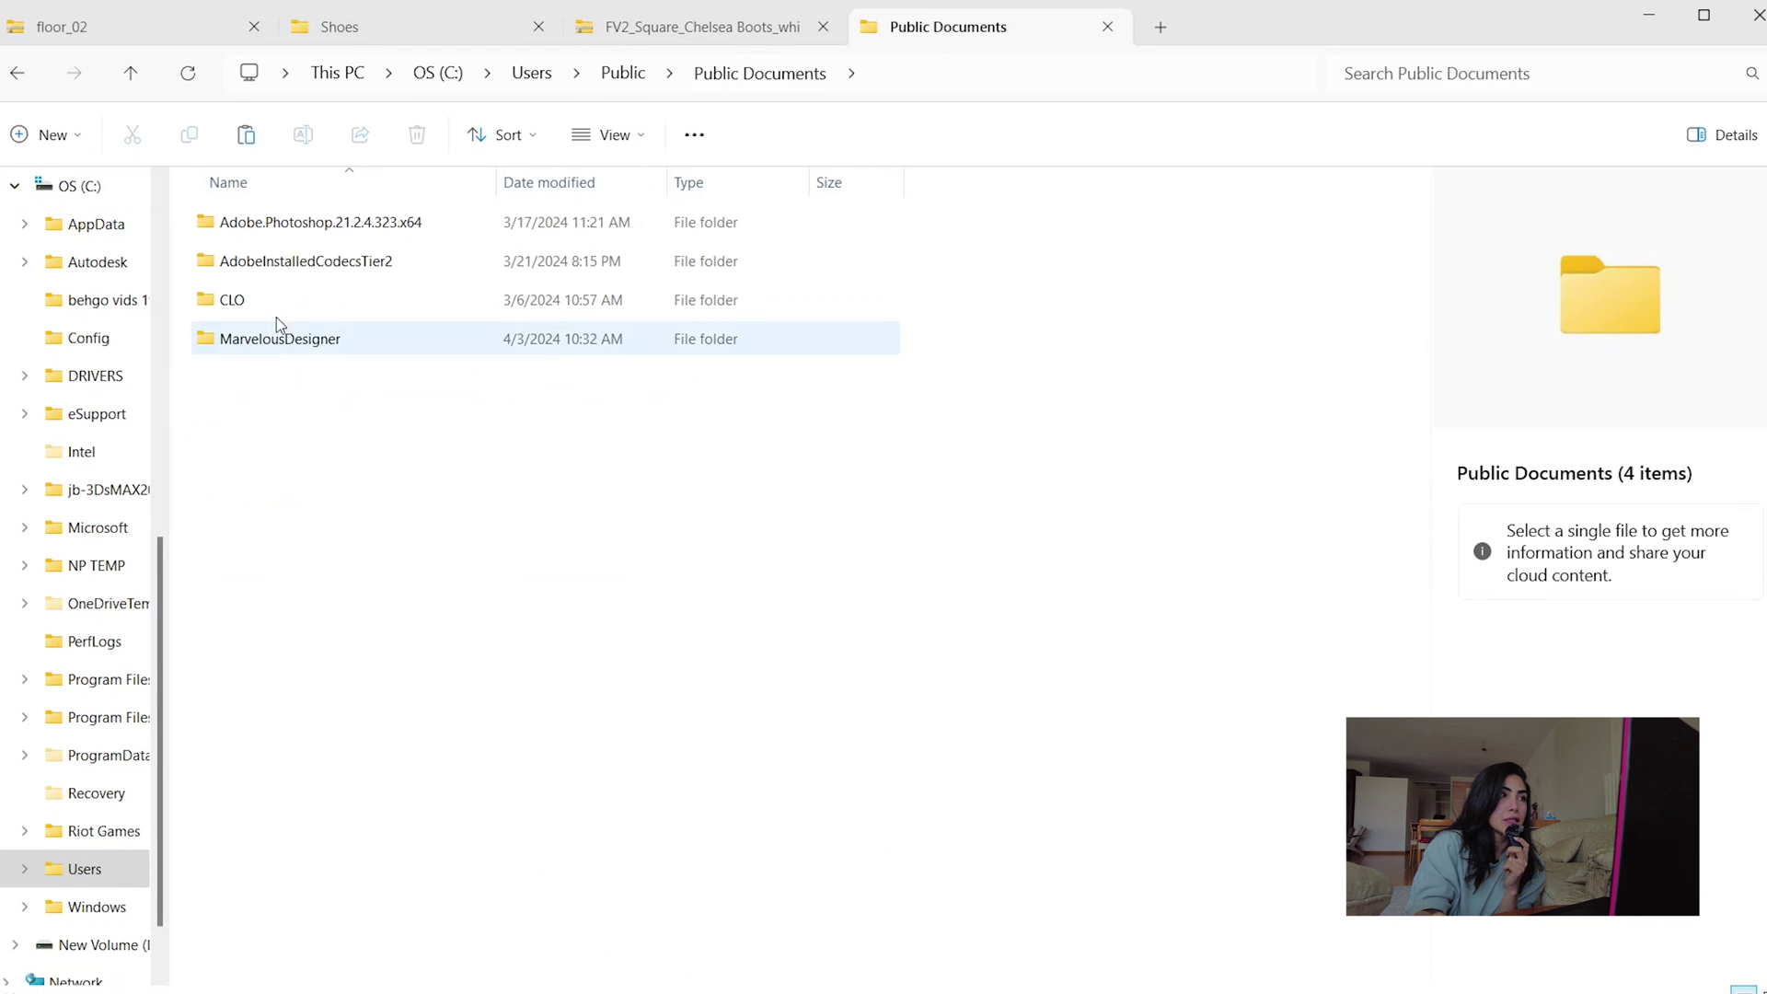
Step: Reach CLO's Assets folder in Public Documents, then bring CLO 3D to the front
click(262, 303)
double_click(264, 303)
click(130, 72)
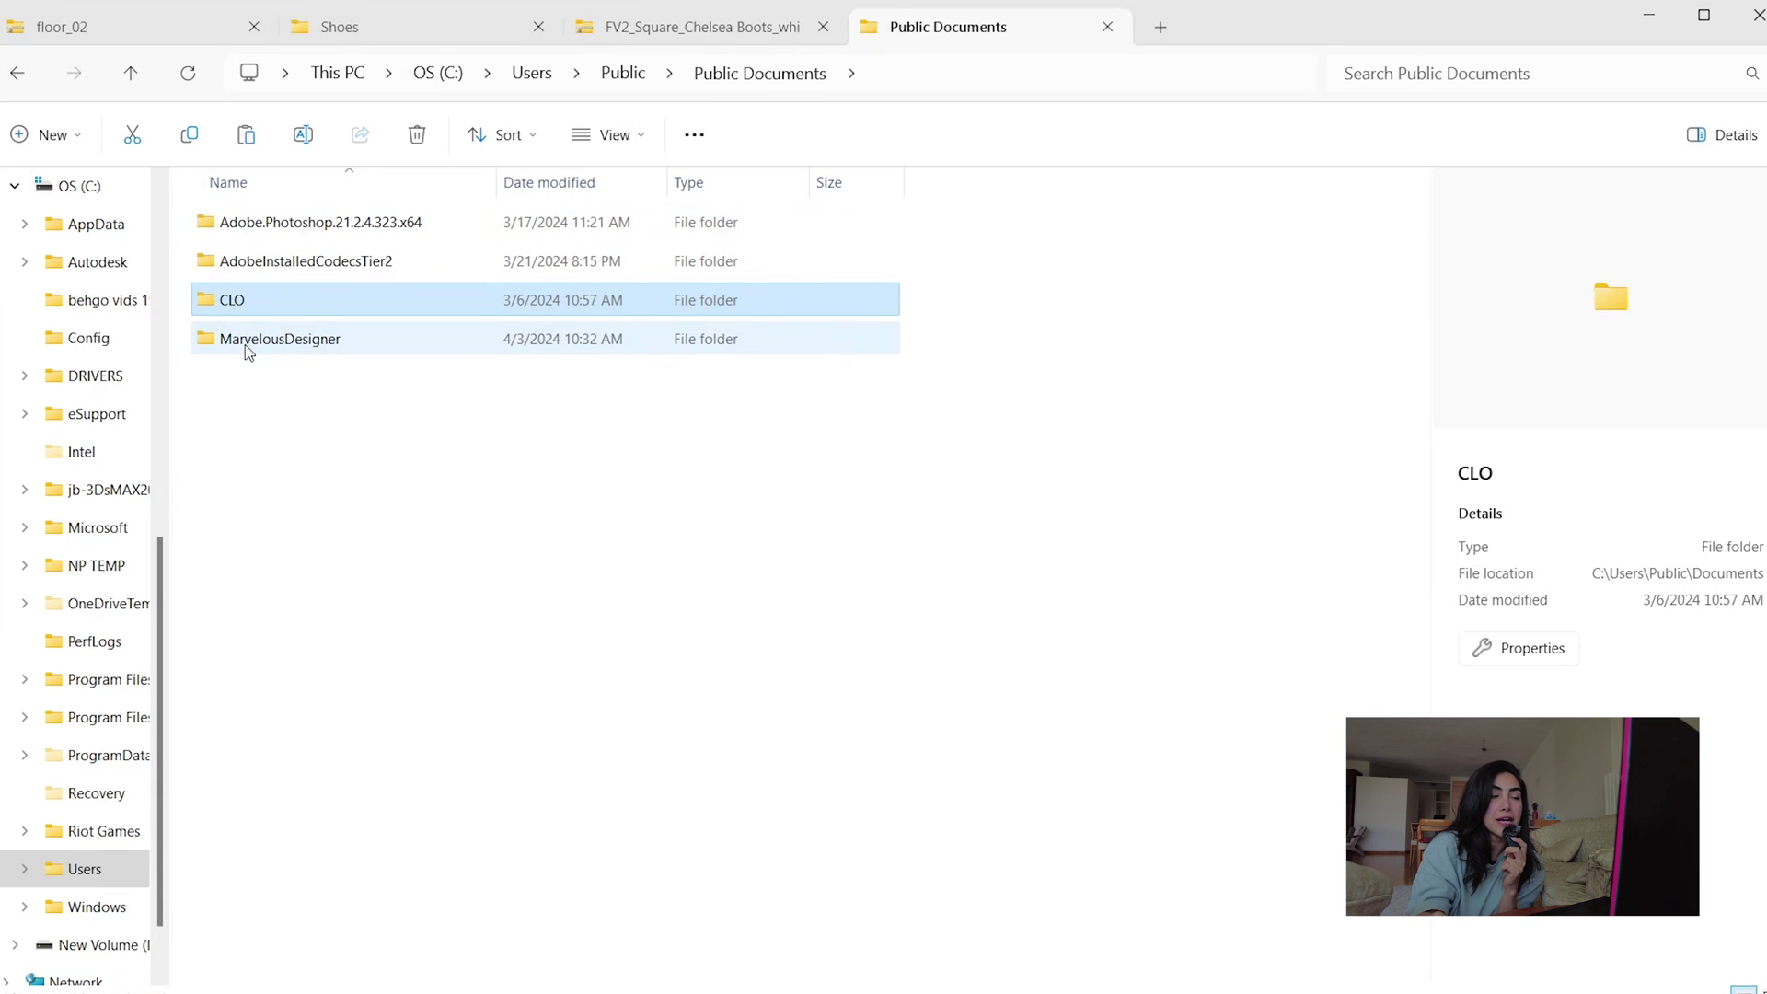
double_click(278, 310)
click(244, 265)
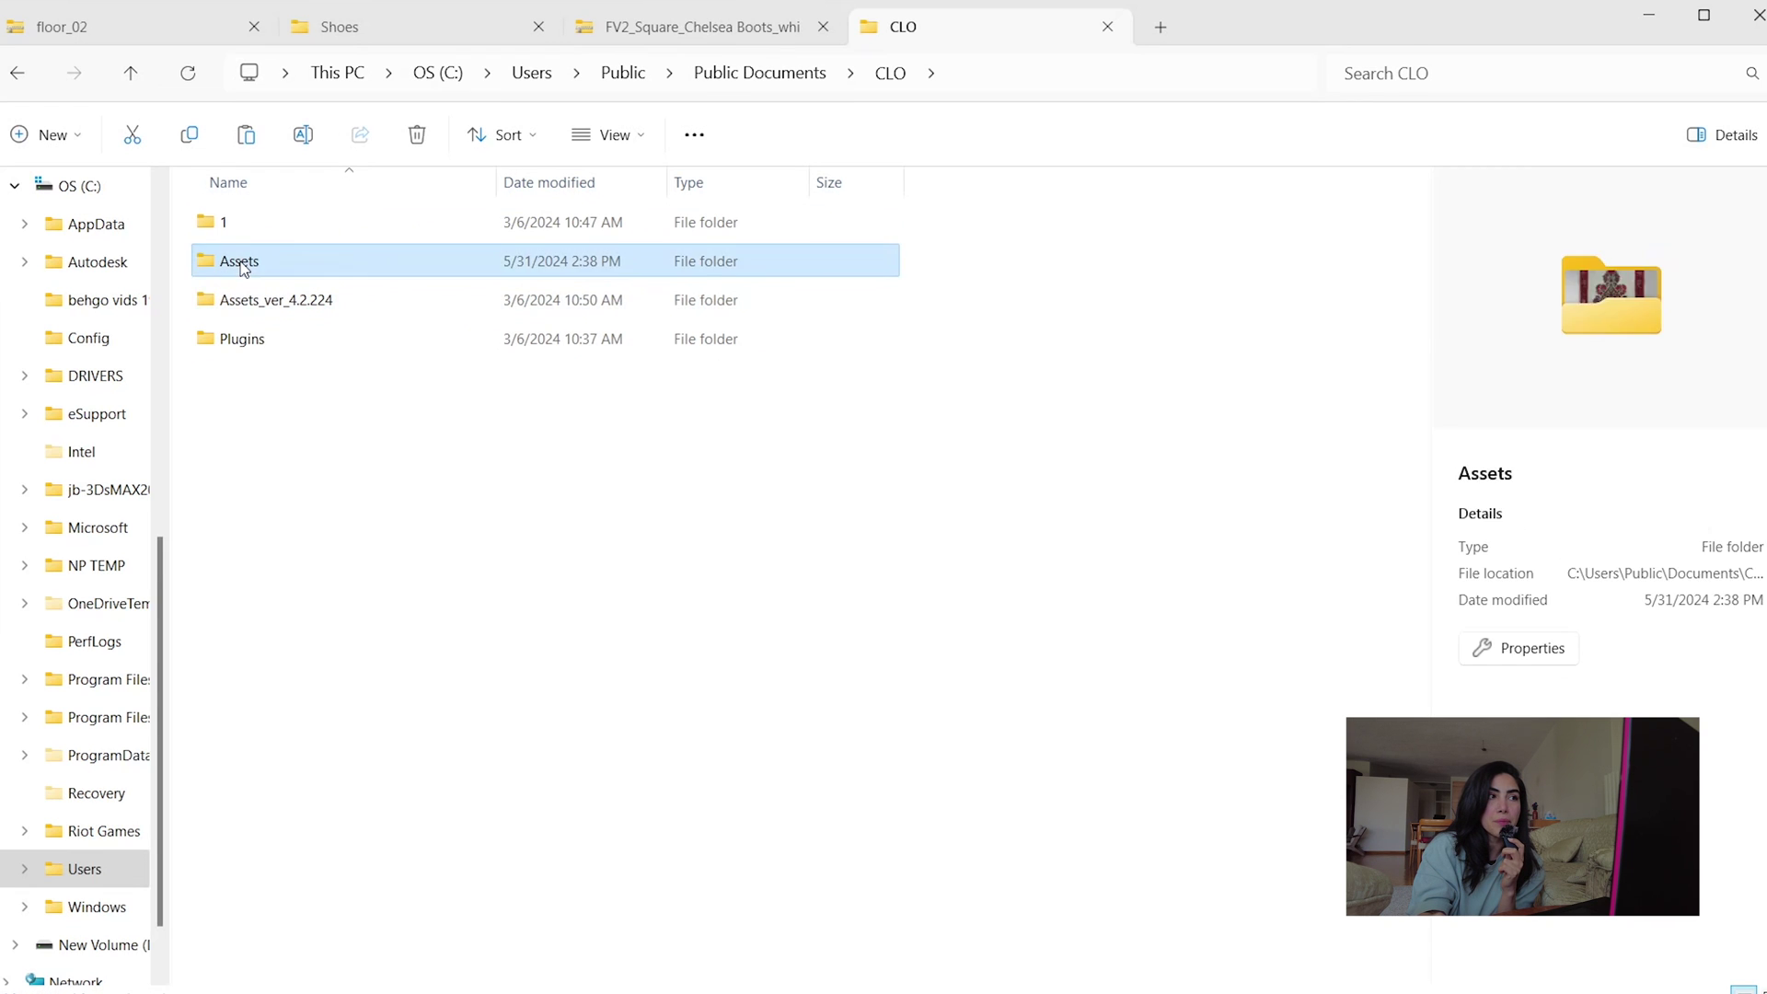
double_click(241, 265)
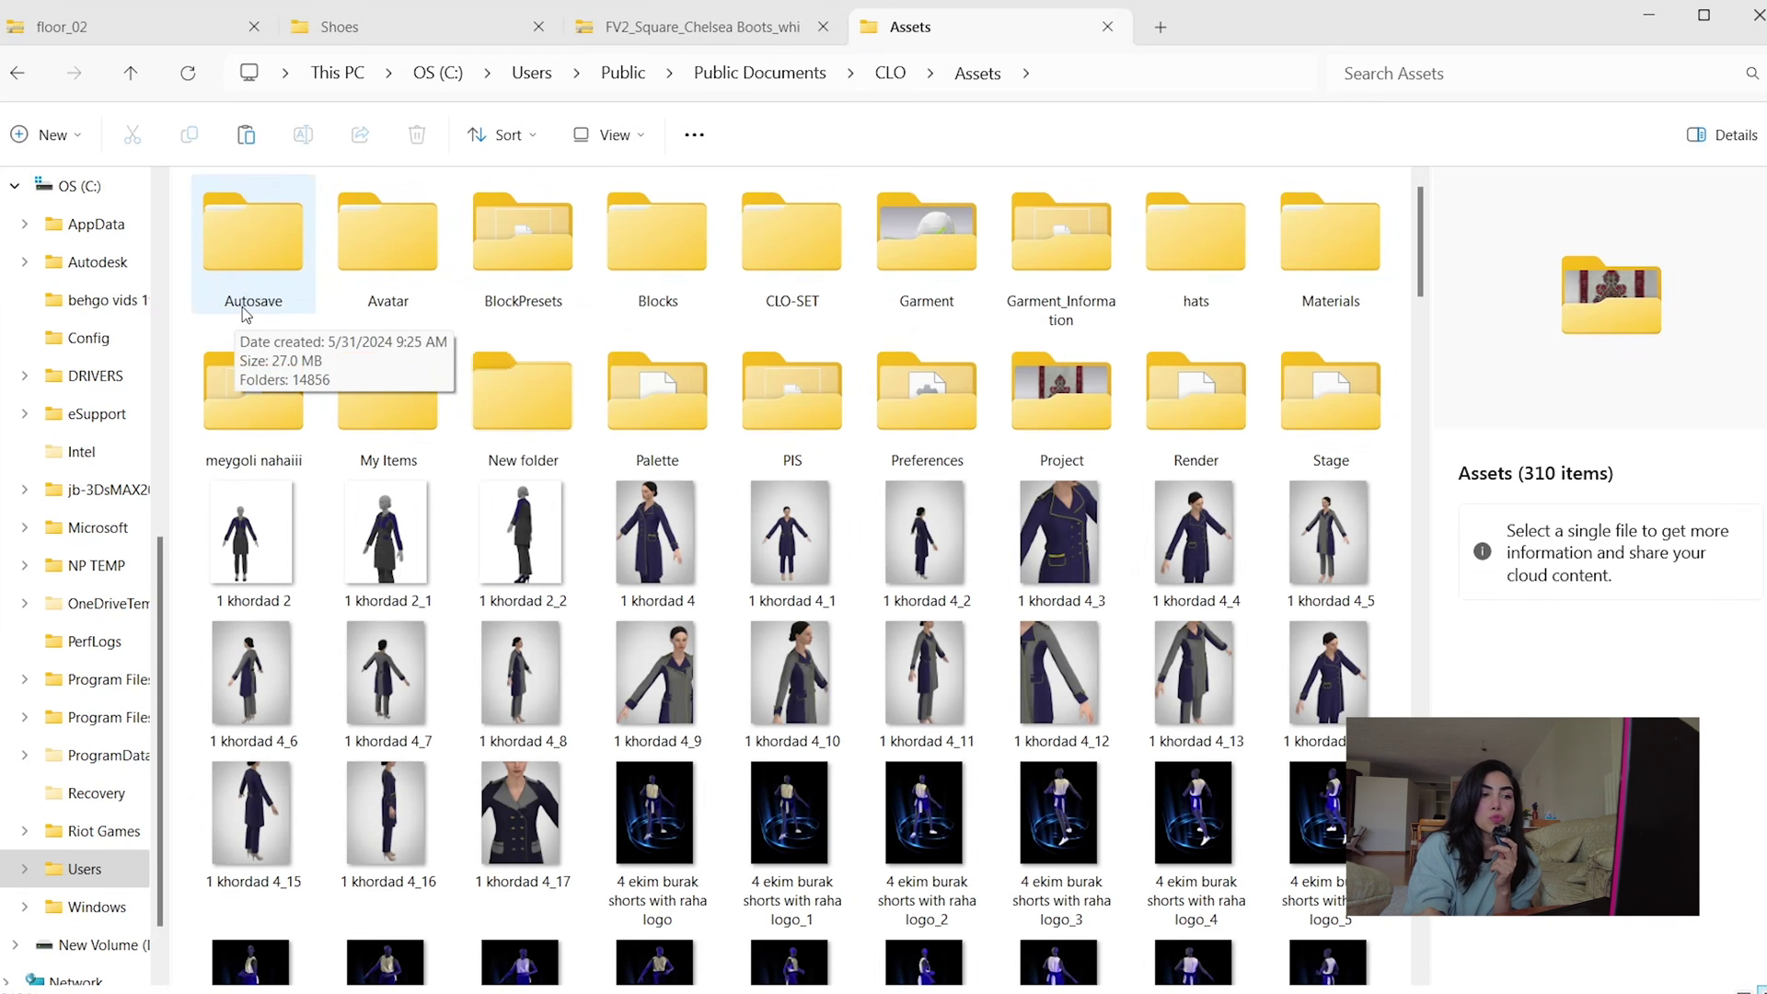
mouse_move(662, 990)
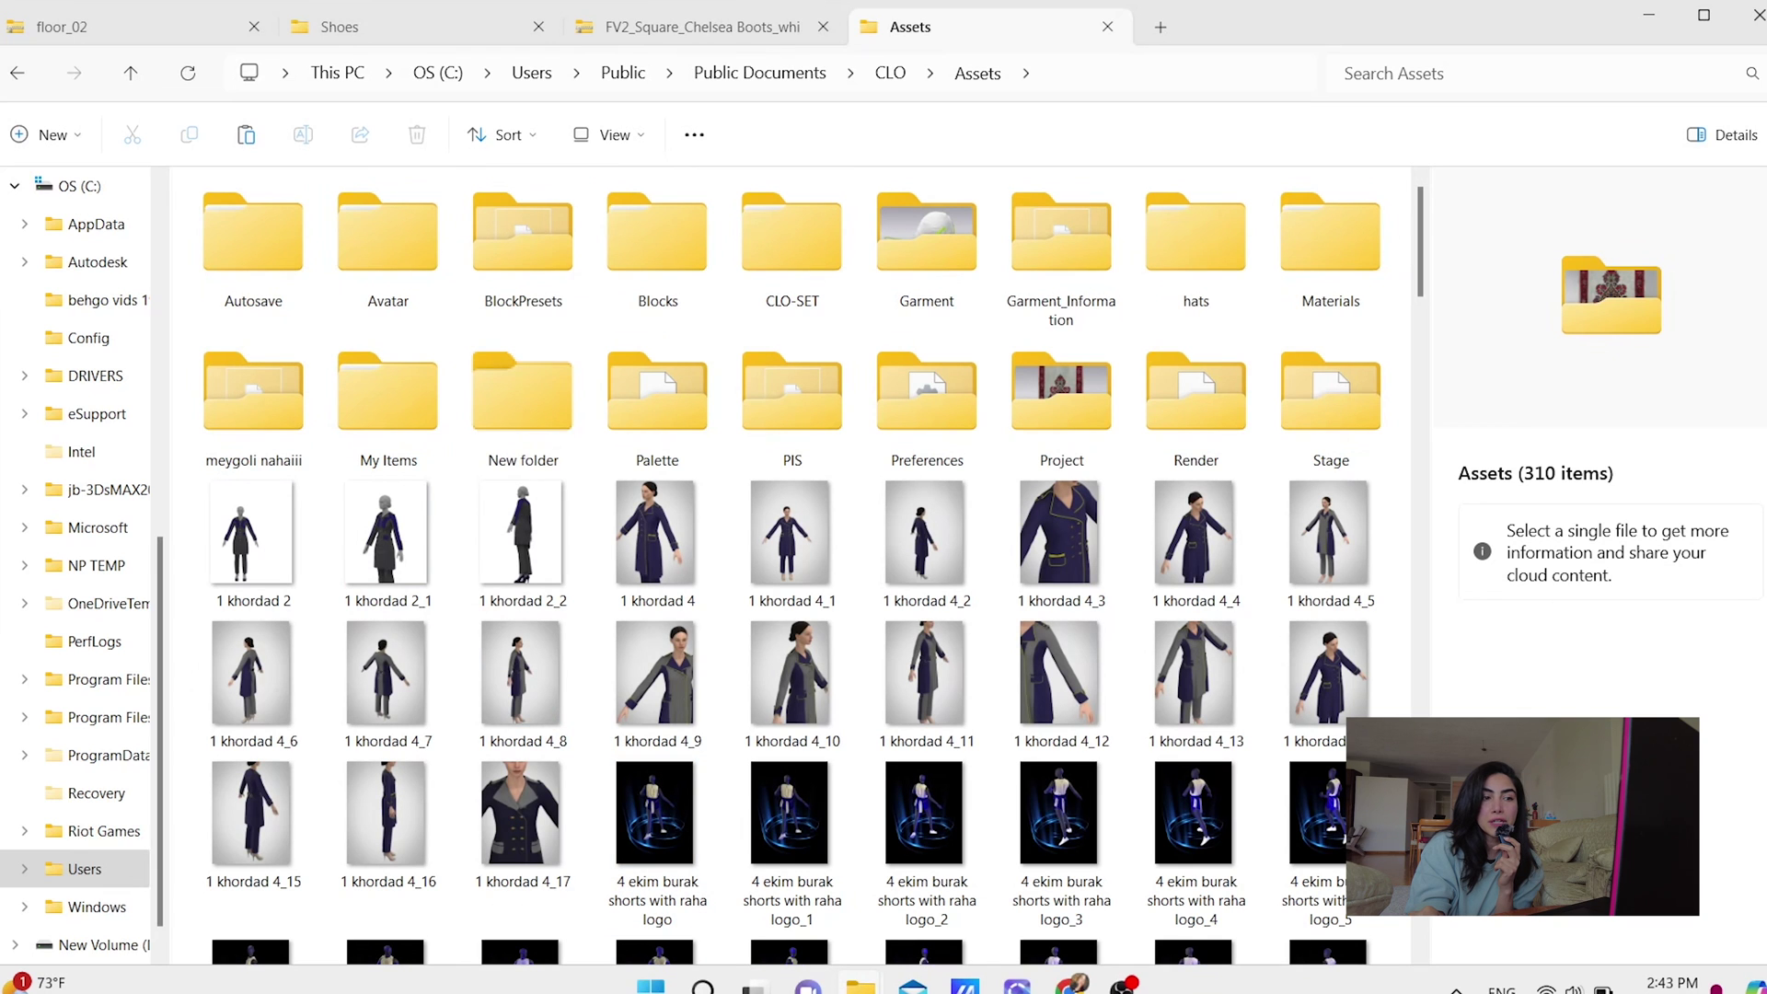
mouse_move(1067, 985)
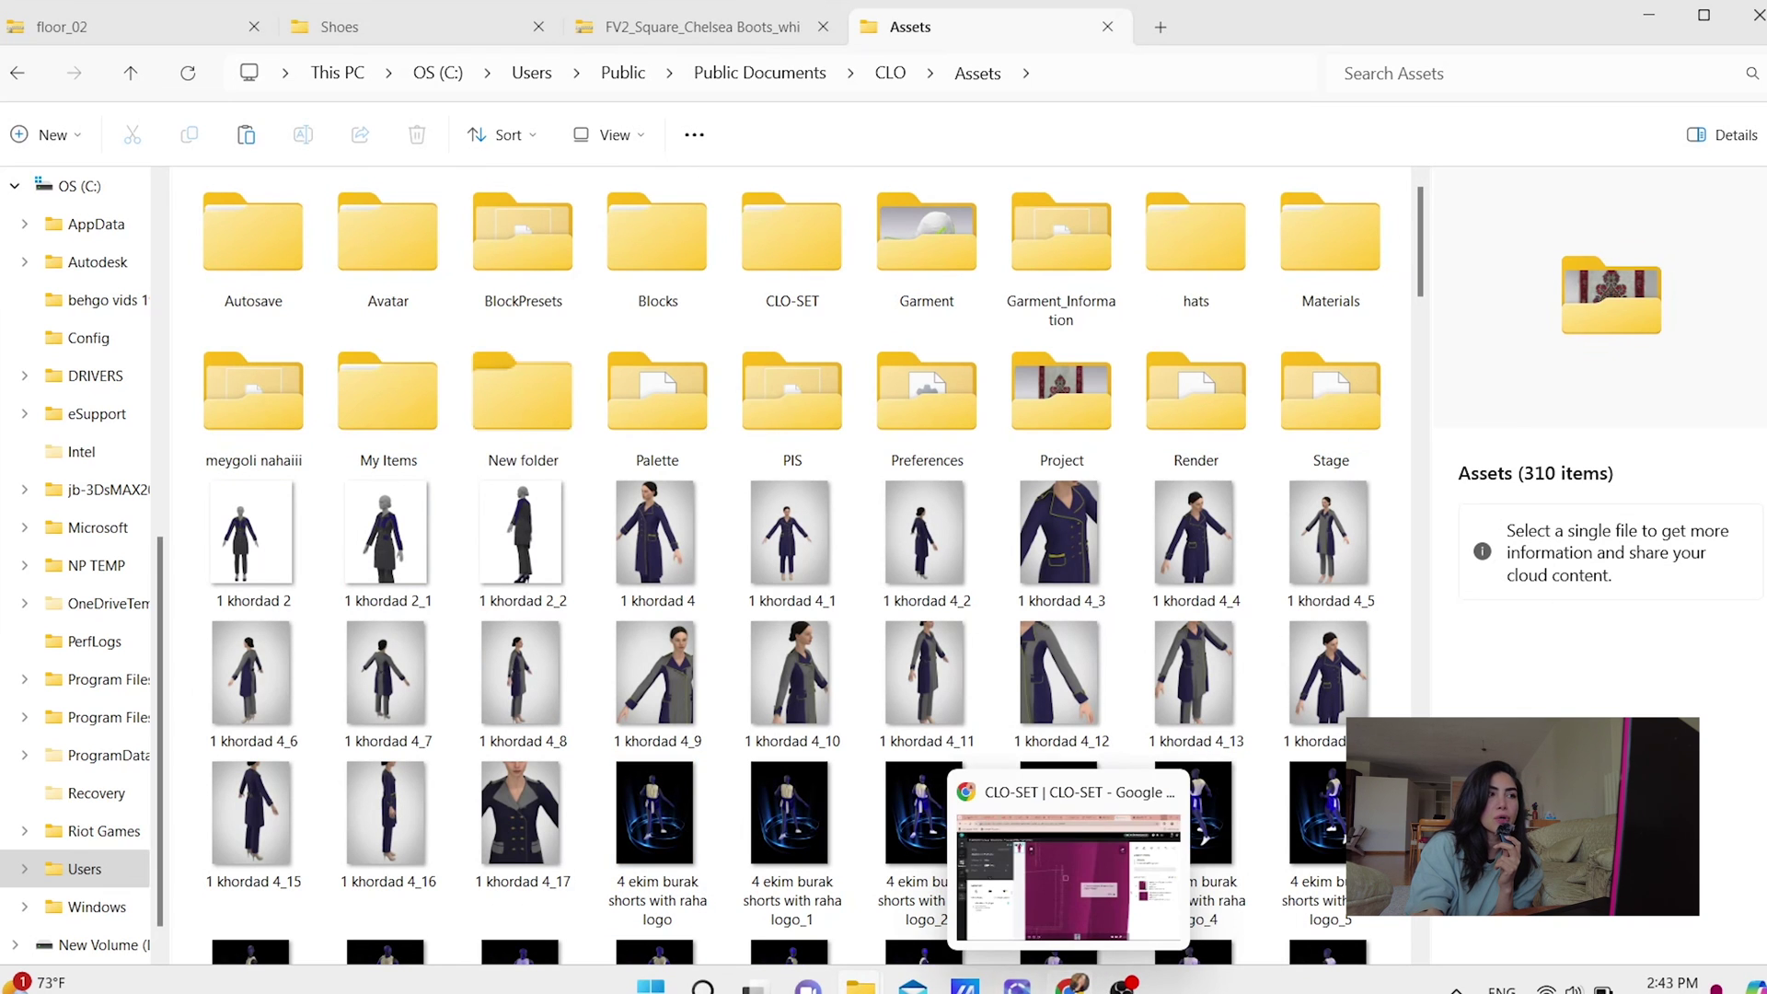
click(1016, 984)
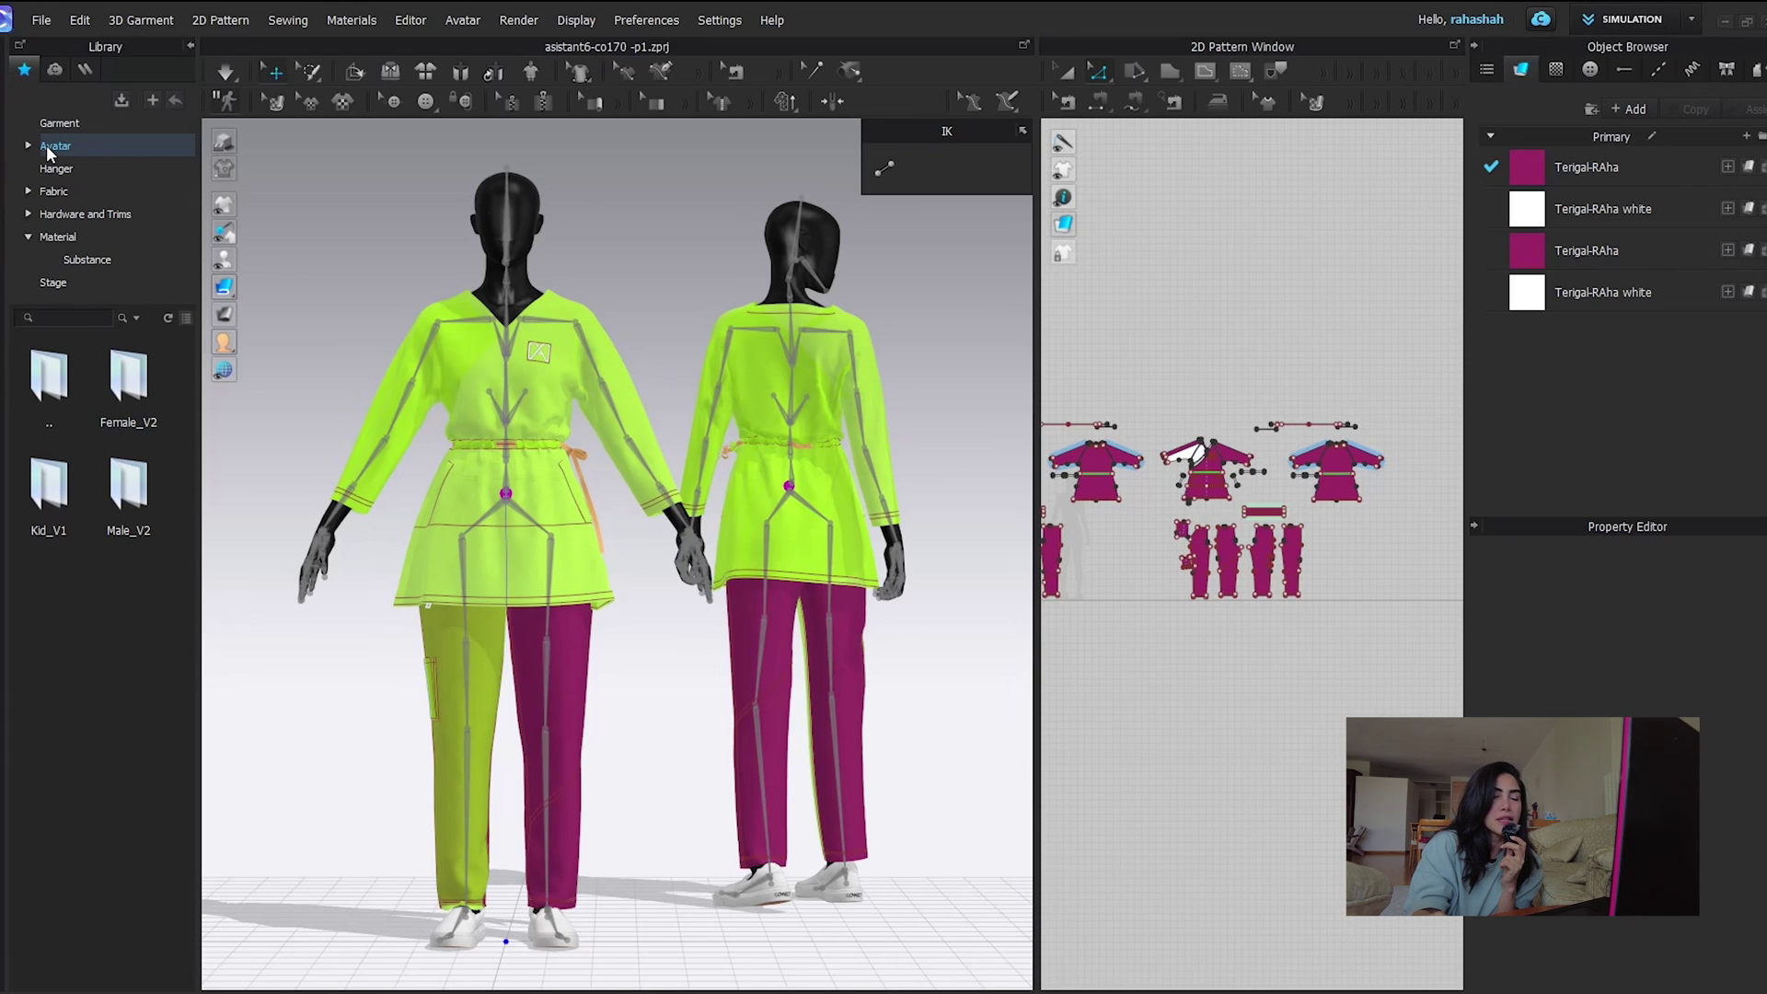
Step: Check the FV2 shoe items in CLO's Library under Female_V2 > Shoes, then return to Explorer's Assets window
double_click(126, 386)
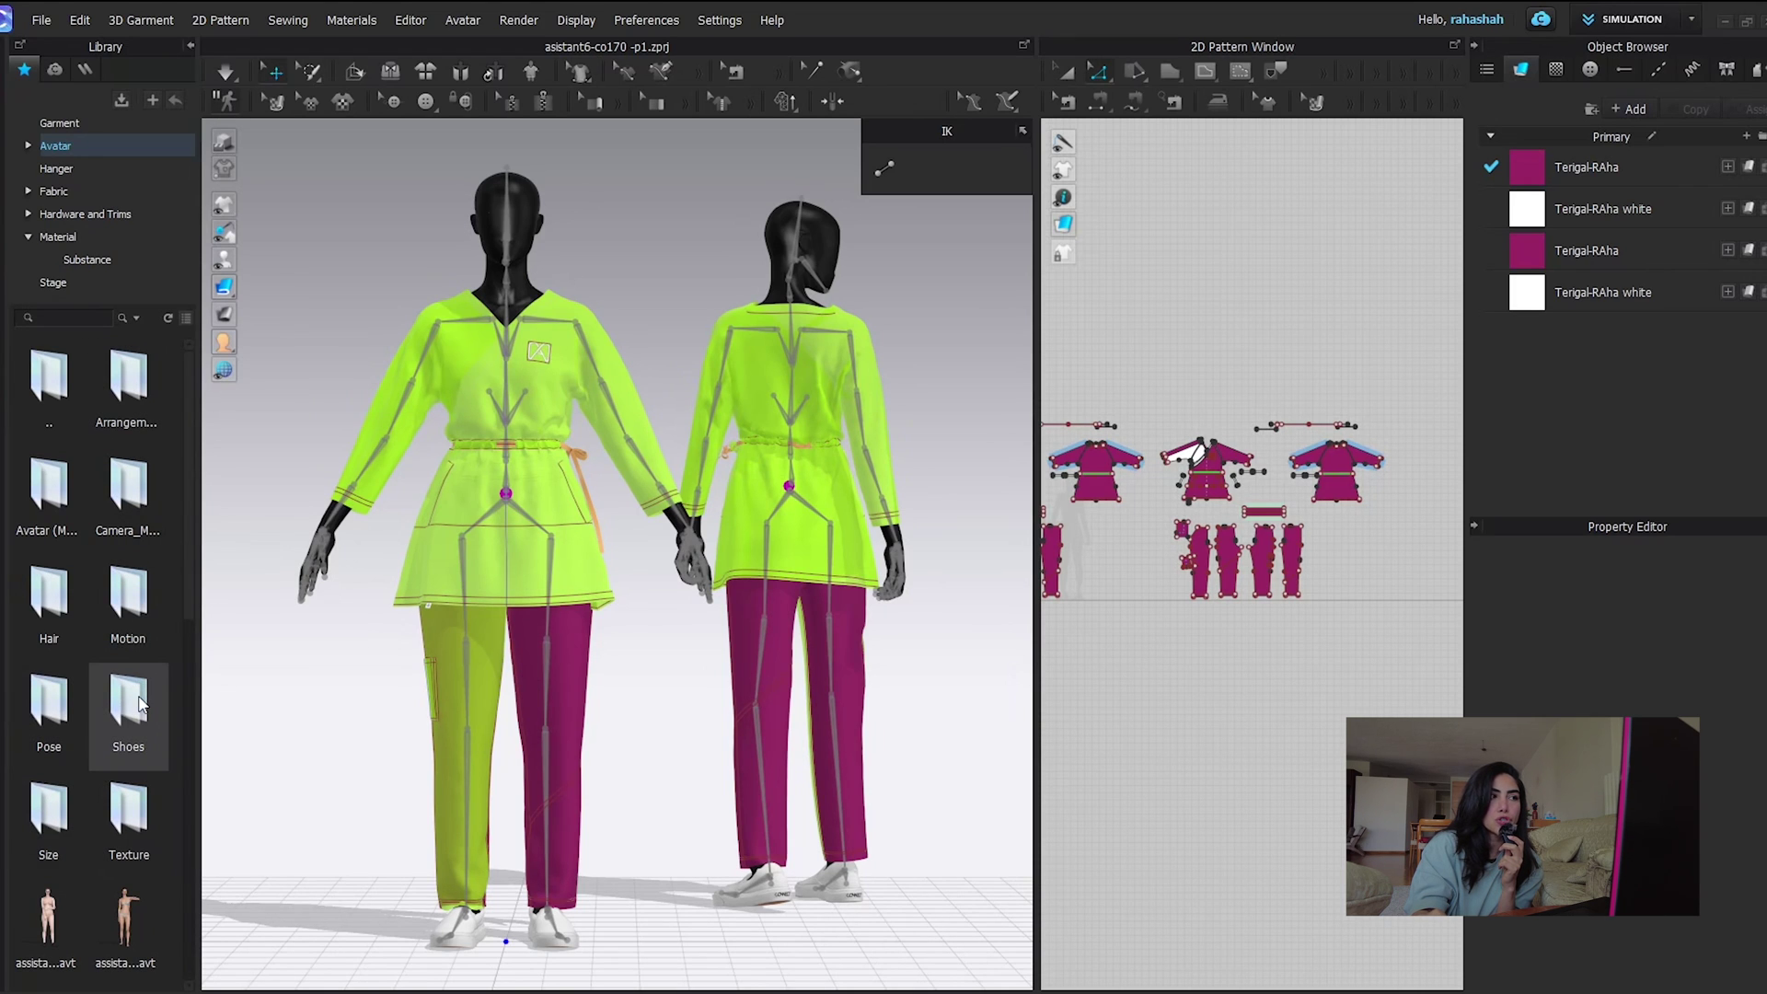
double_click(138, 705)
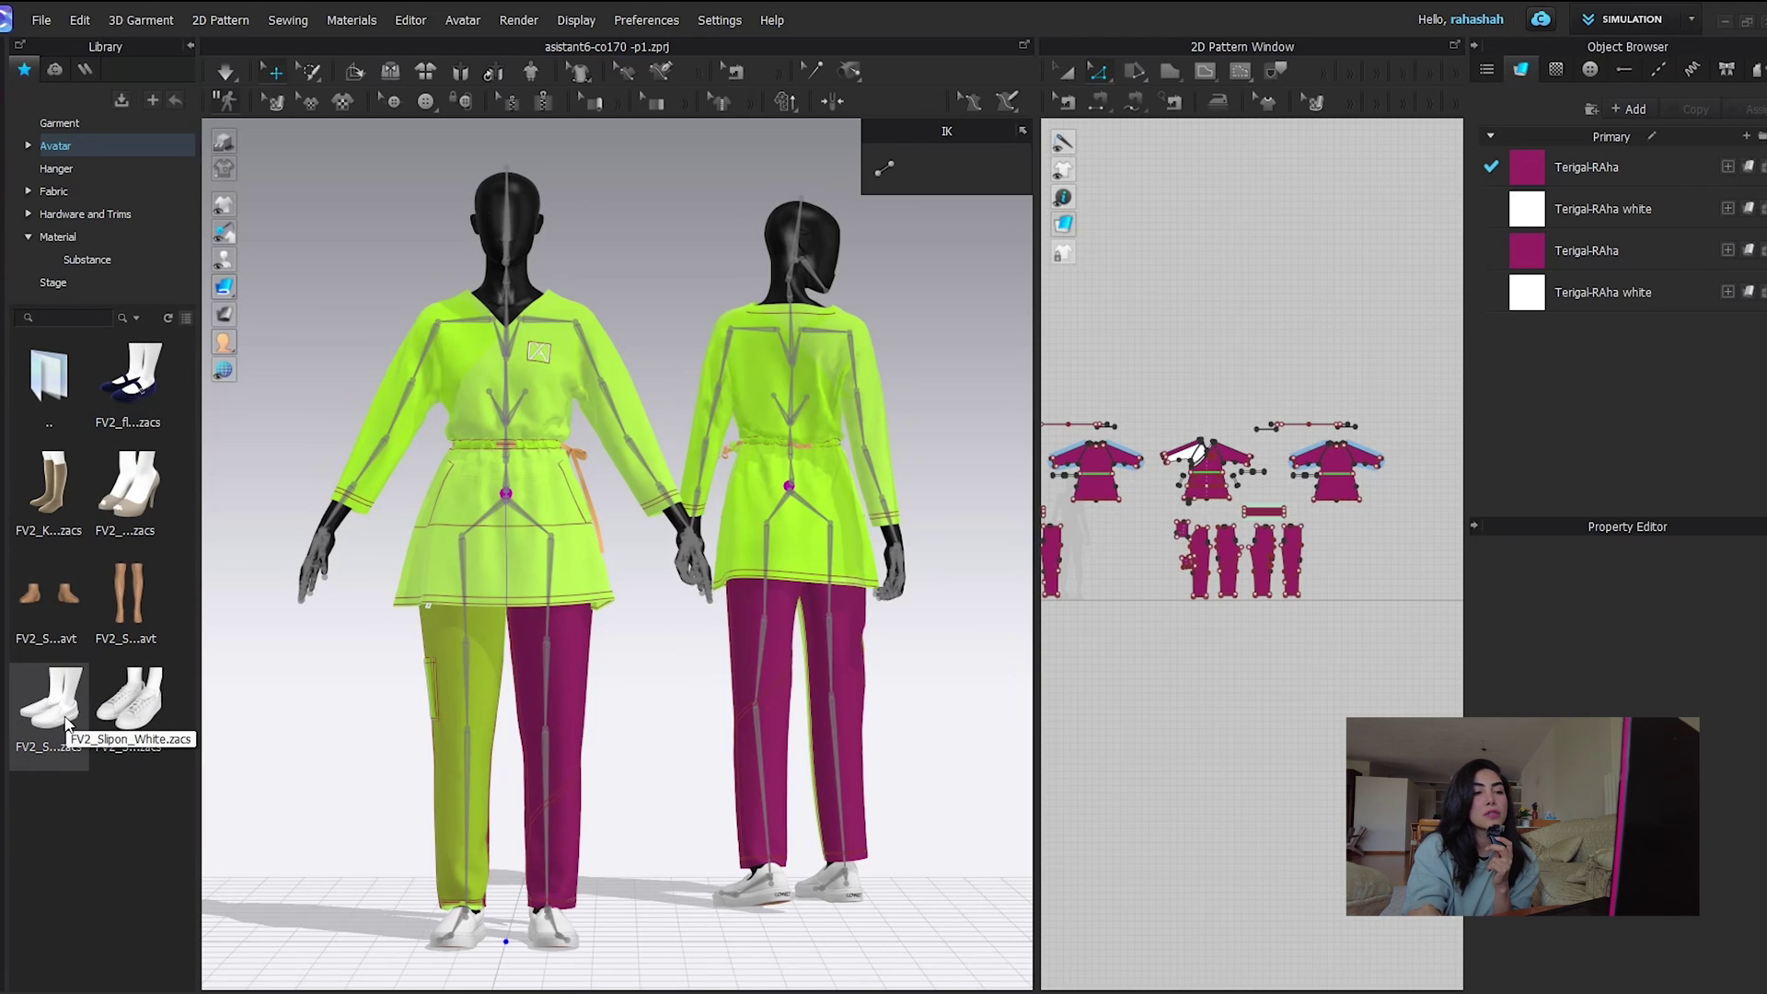
mouse_move(184, 989)
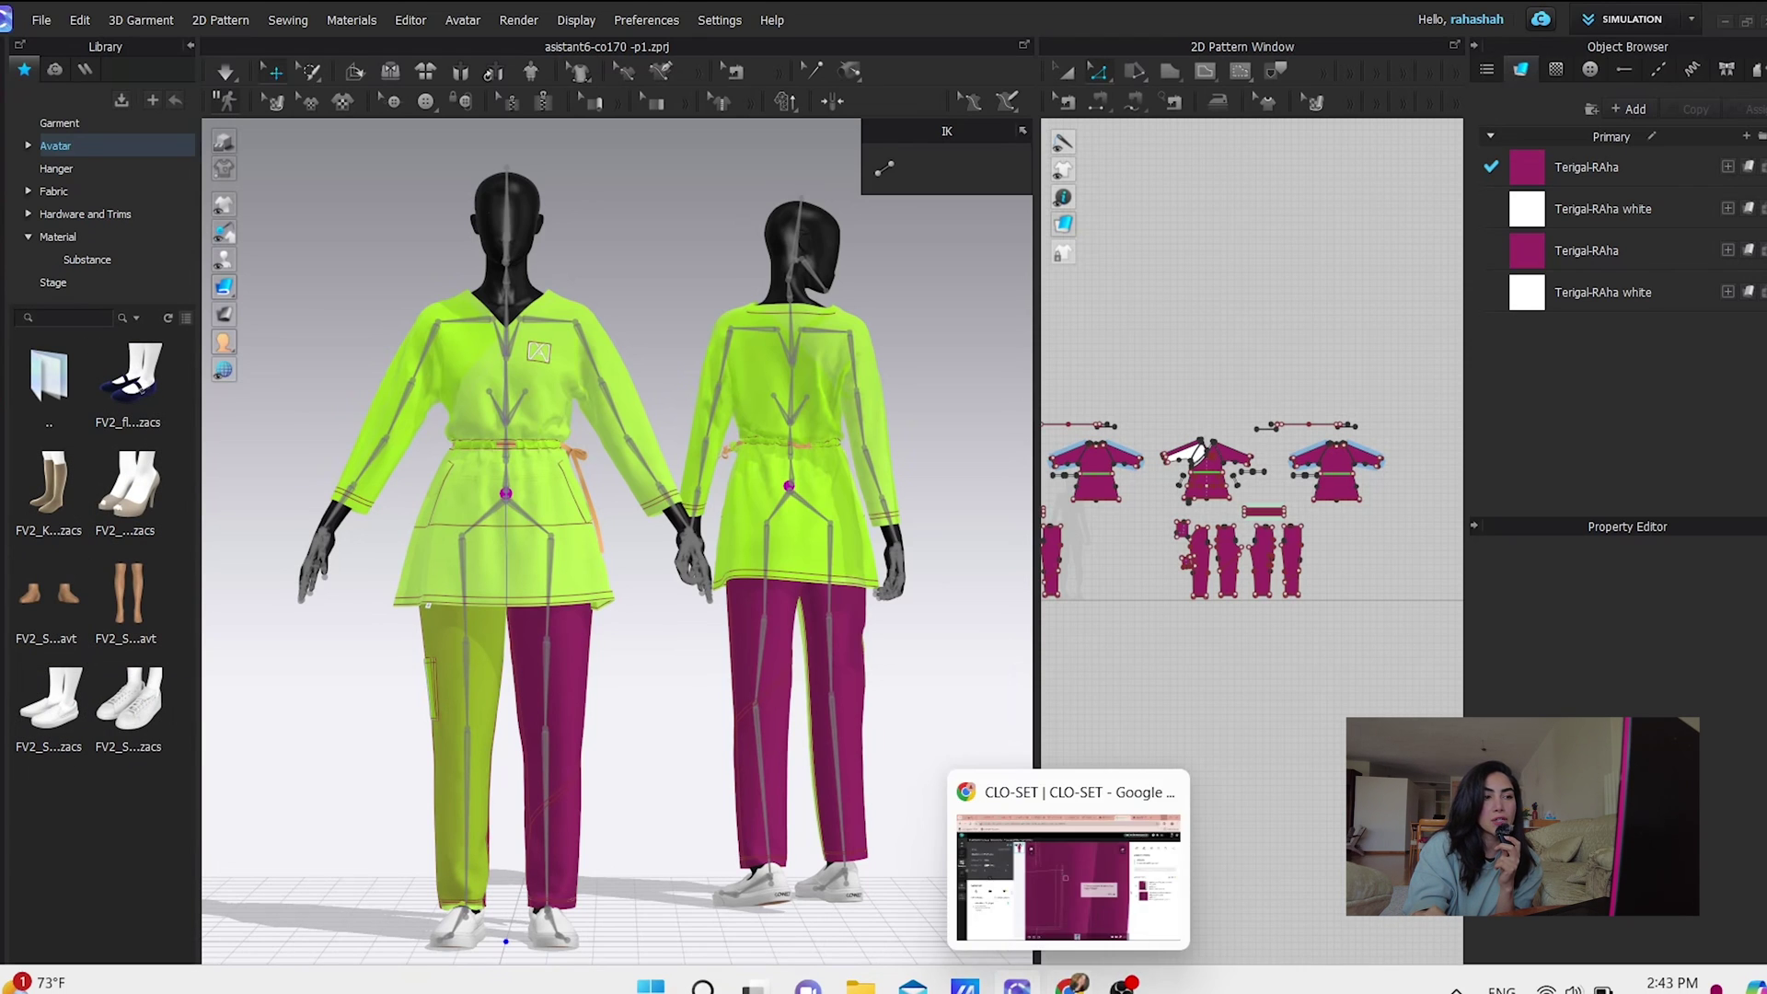
mouse_move(860, 982)
click(732, 906)
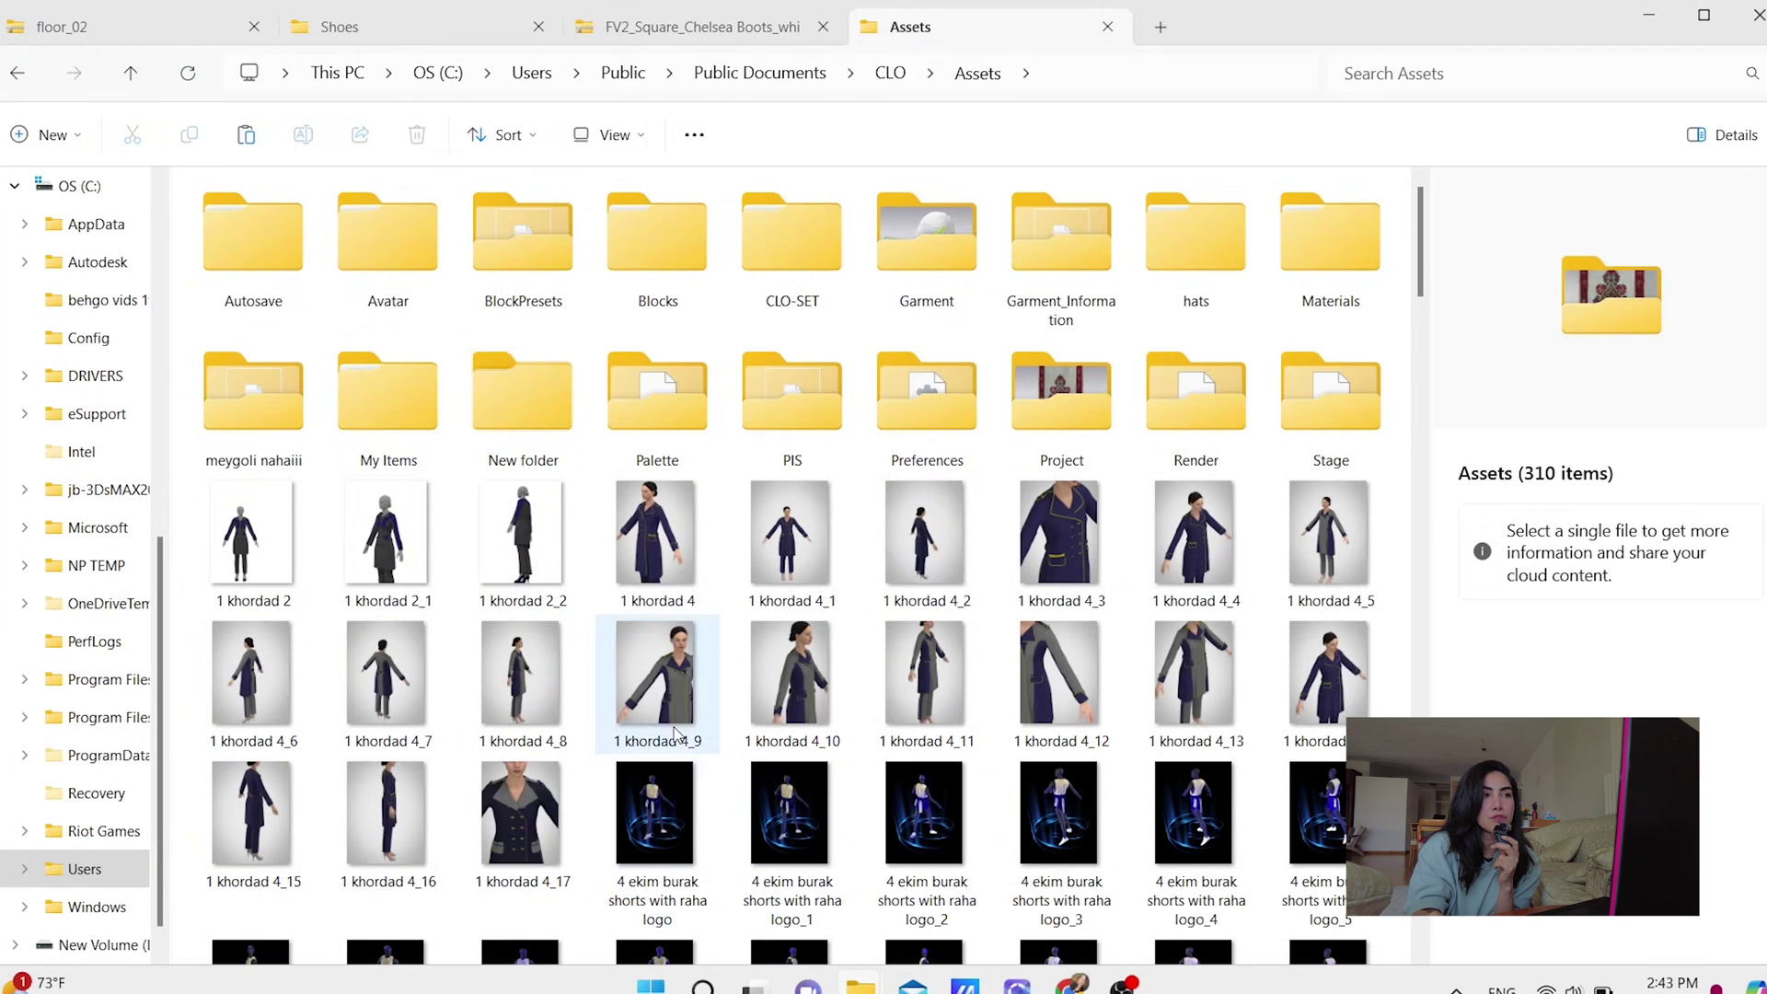
Step: Put the Chelsea boots .zacs into Assets > Avatar > Avatar > Female_V2 > Shoes, then return to CLO 3D
double_click(379, 253)
double_click(294, 229)
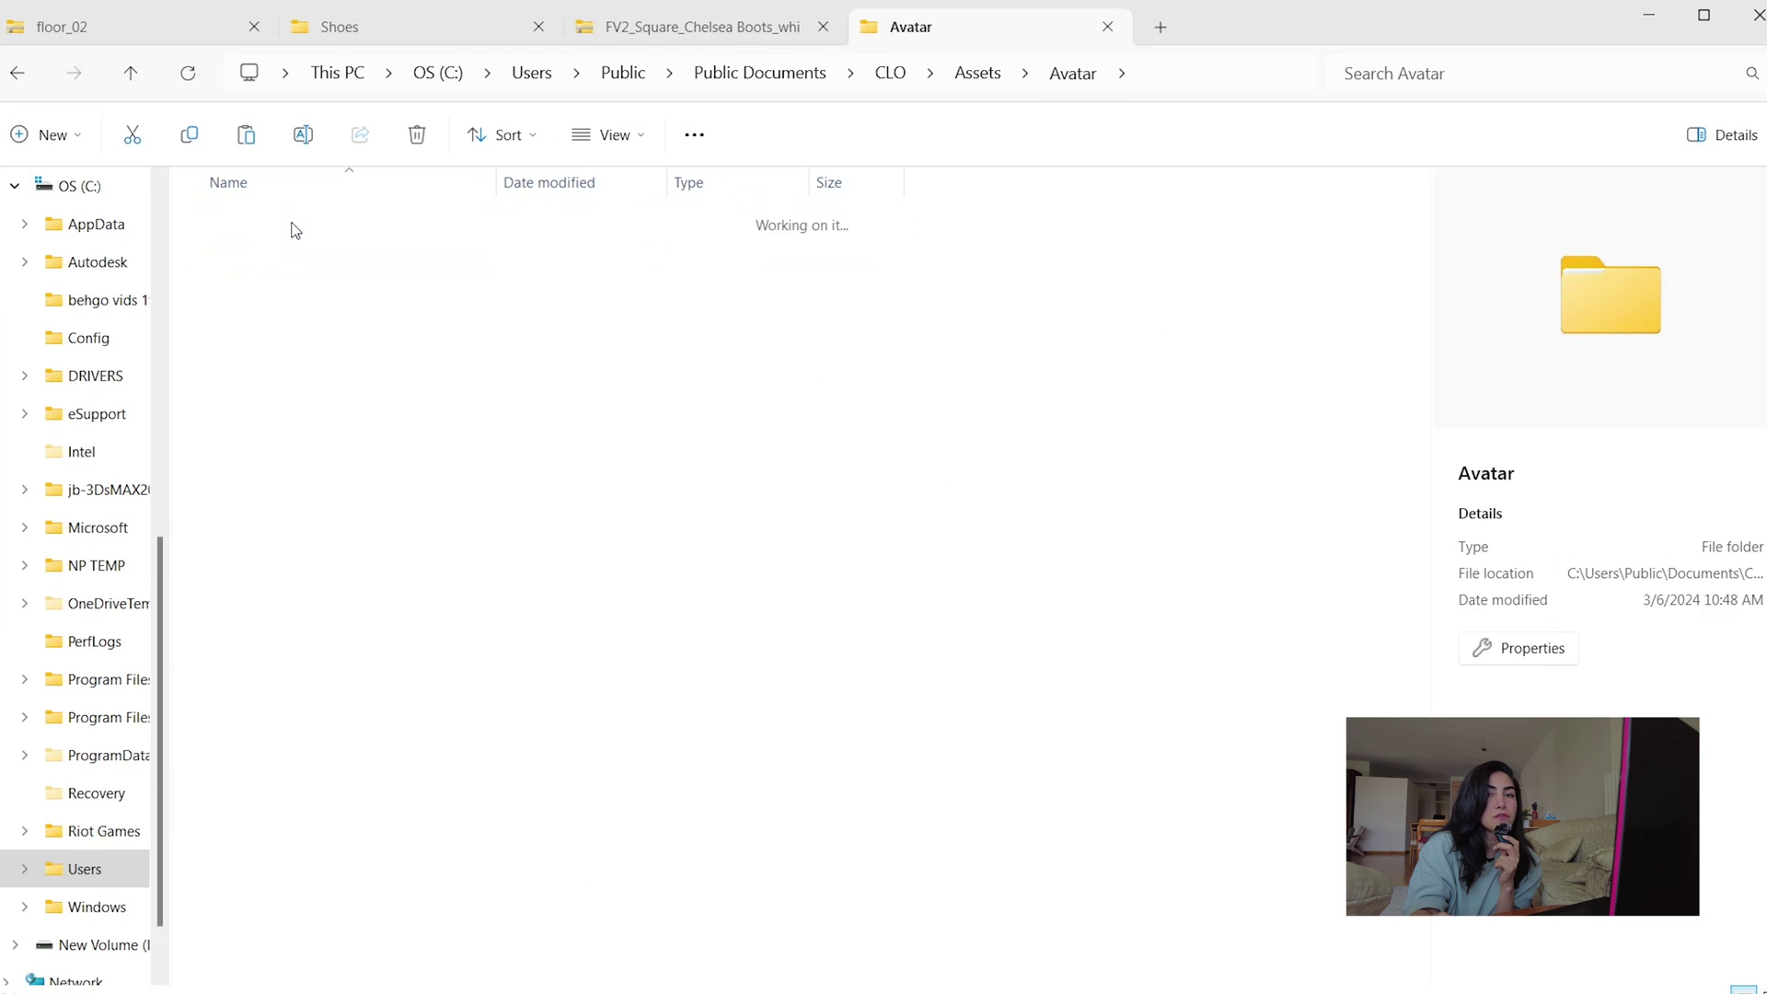
double_click(294, 229)
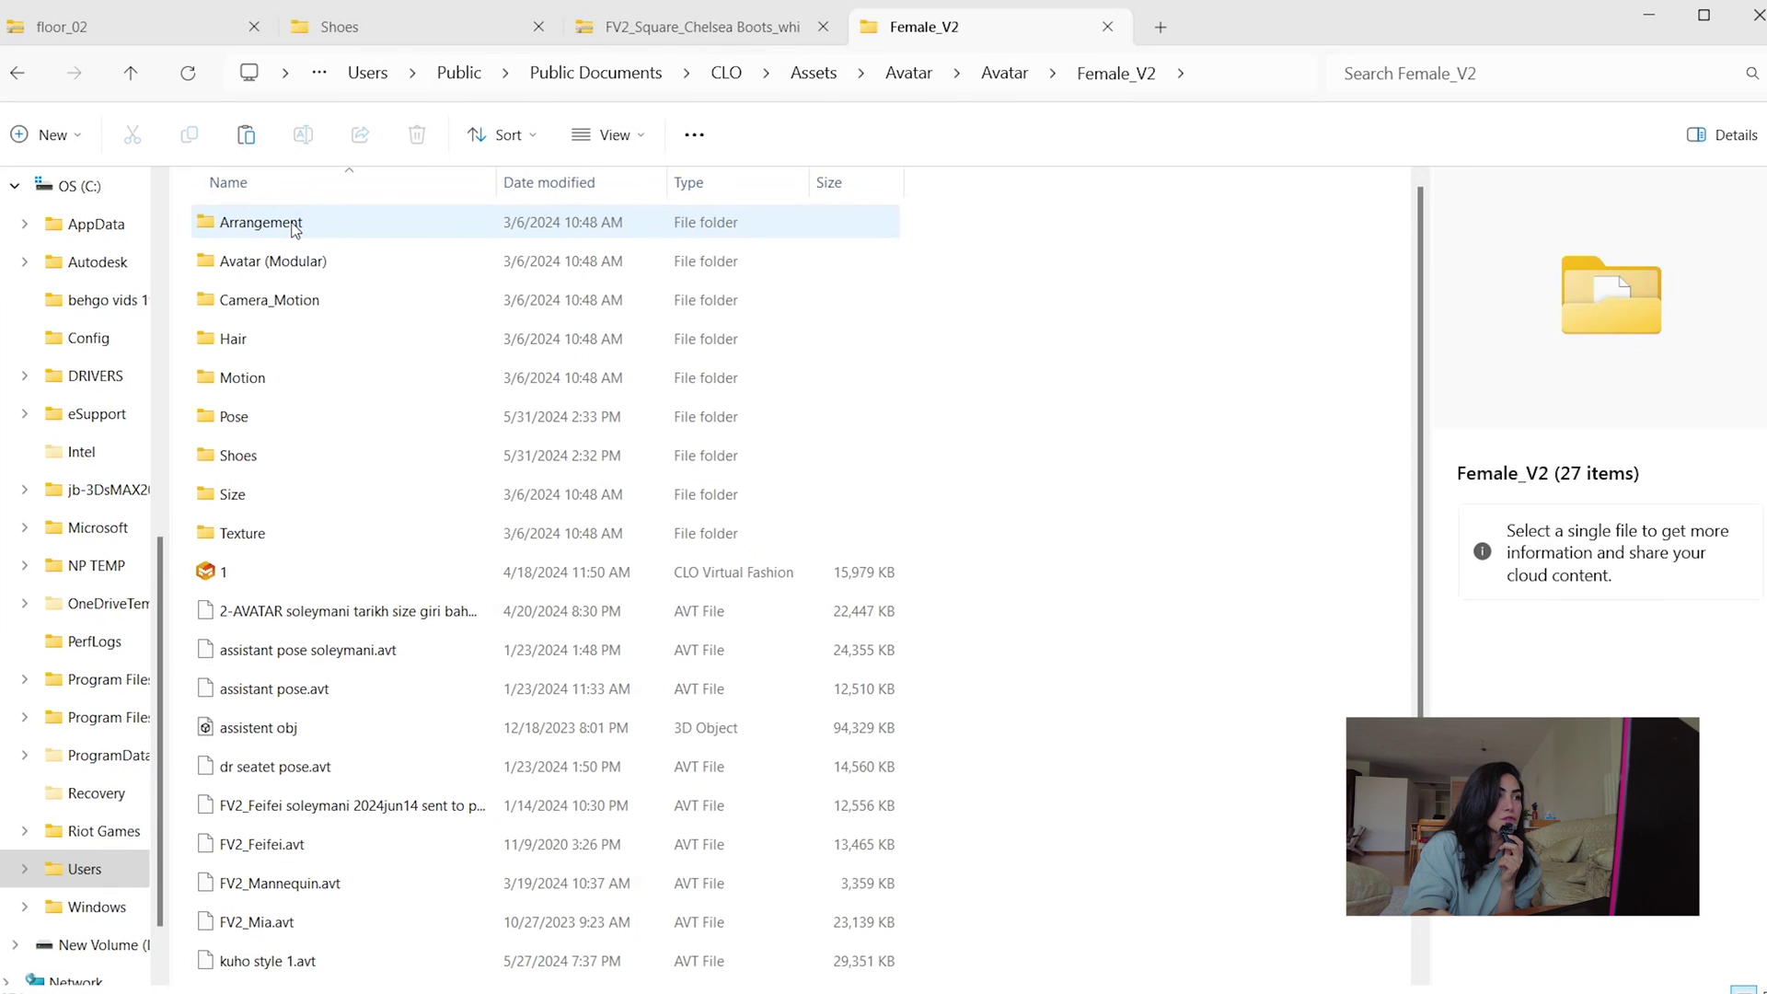
double_click(246, 455)
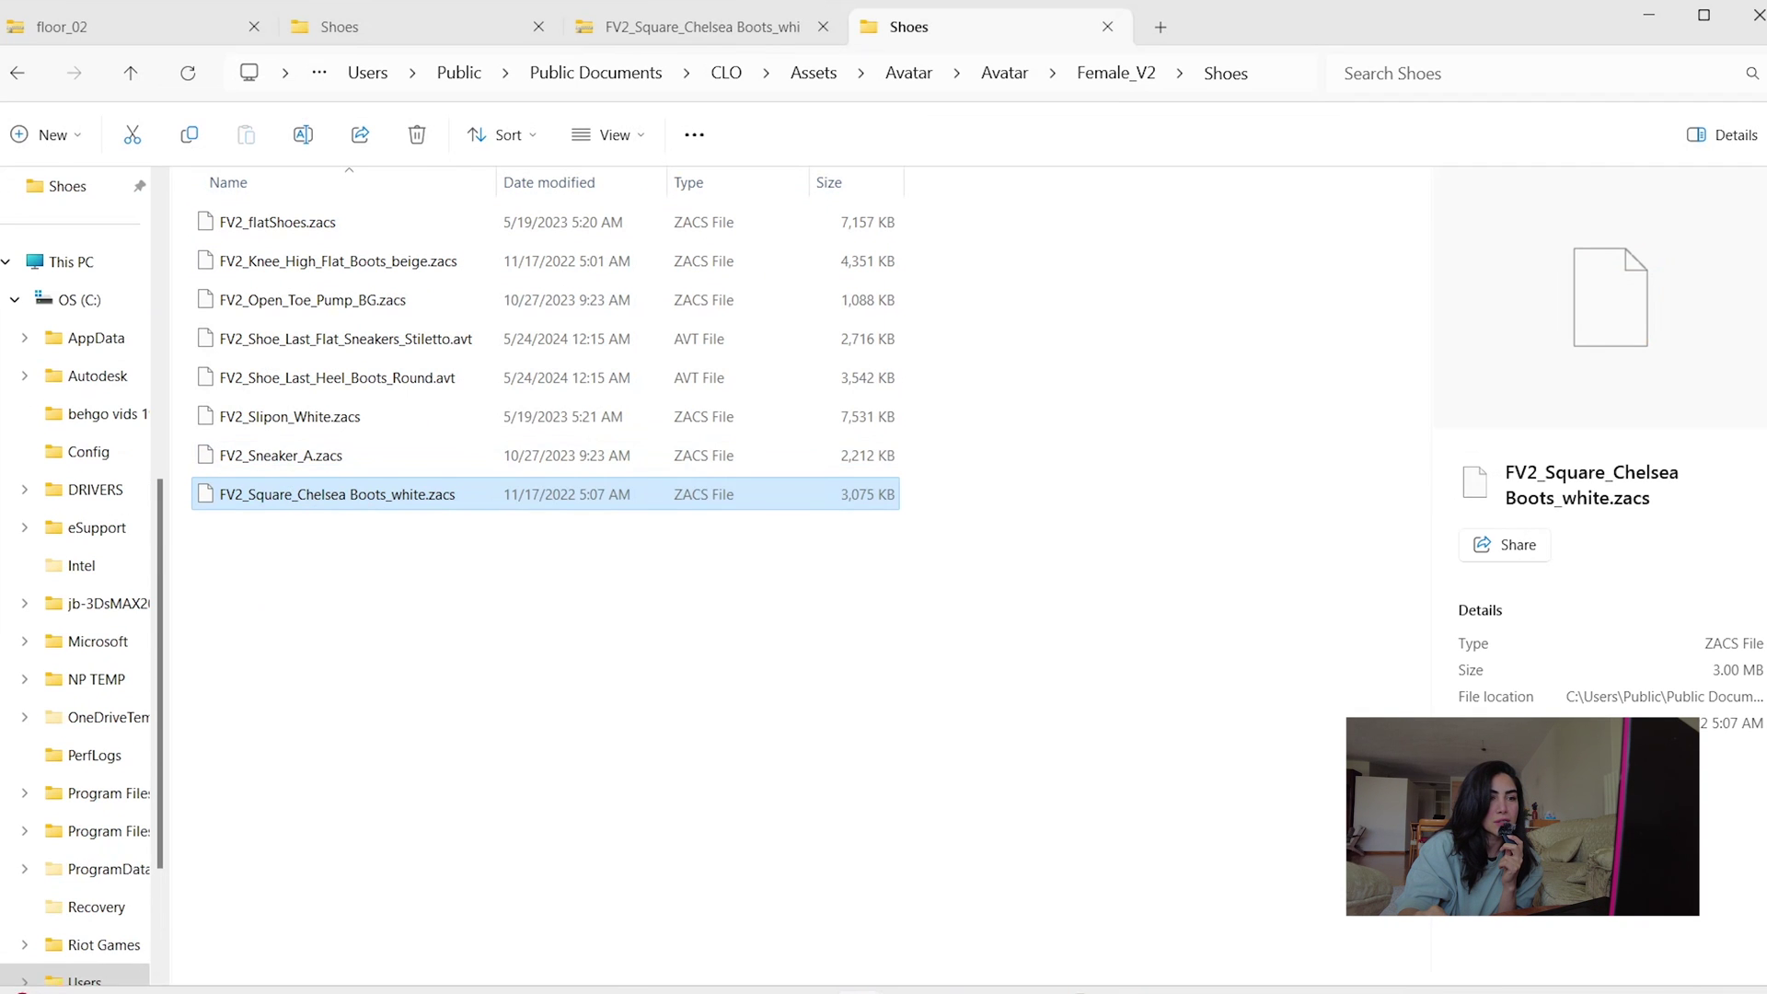
click(1017, 986)
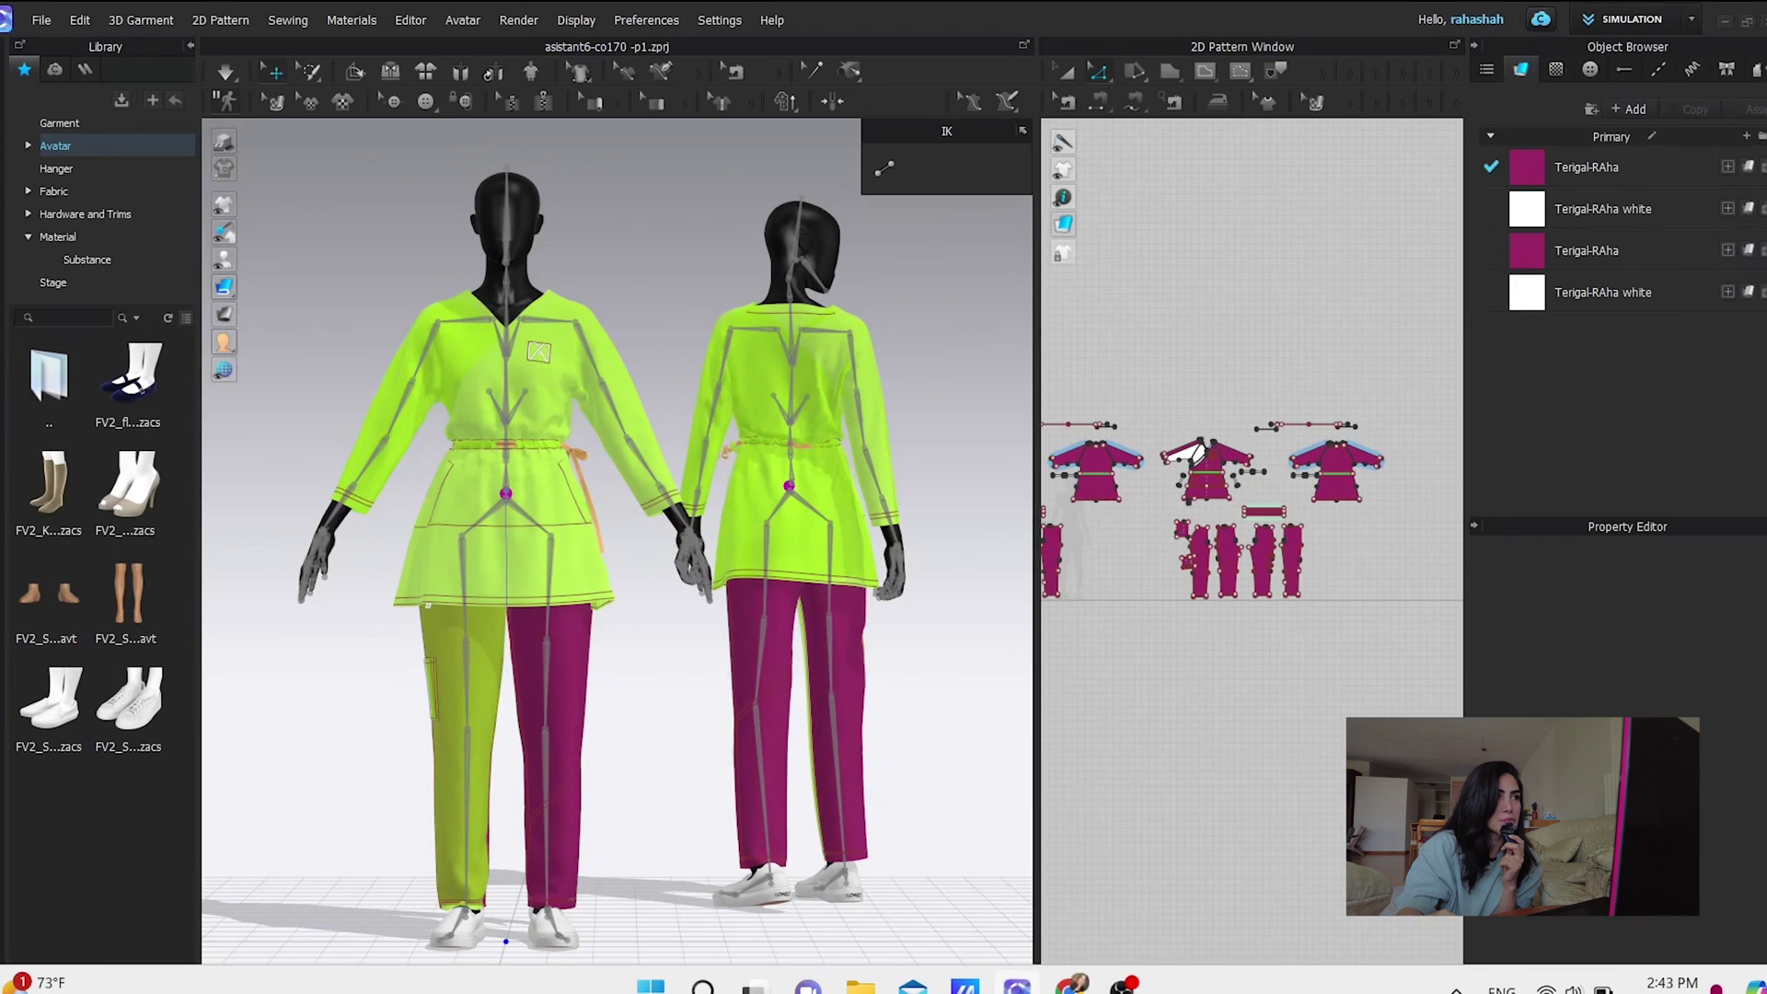
Step: Confirm the Chelsea boots item appears in the Library's Female_V2 Shoes folder, then return to Explorer's Shoes window
click(101, 149)
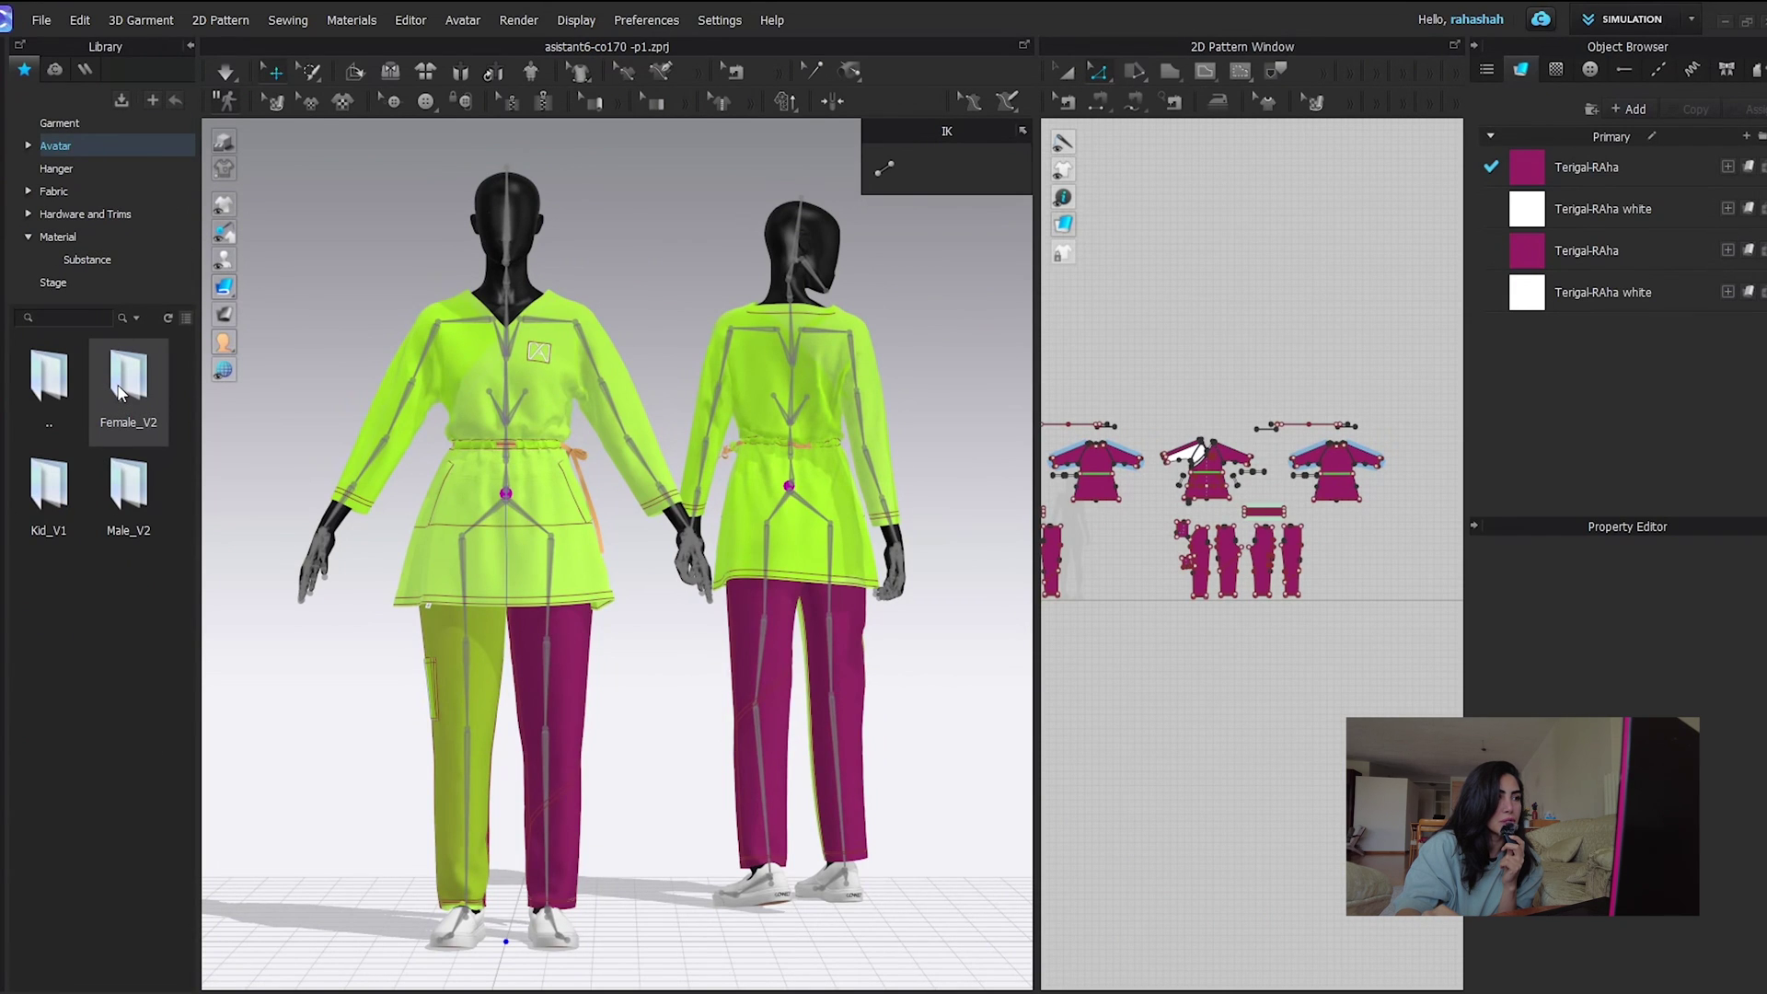
double_click(120, 393)
double_click(118, 727)
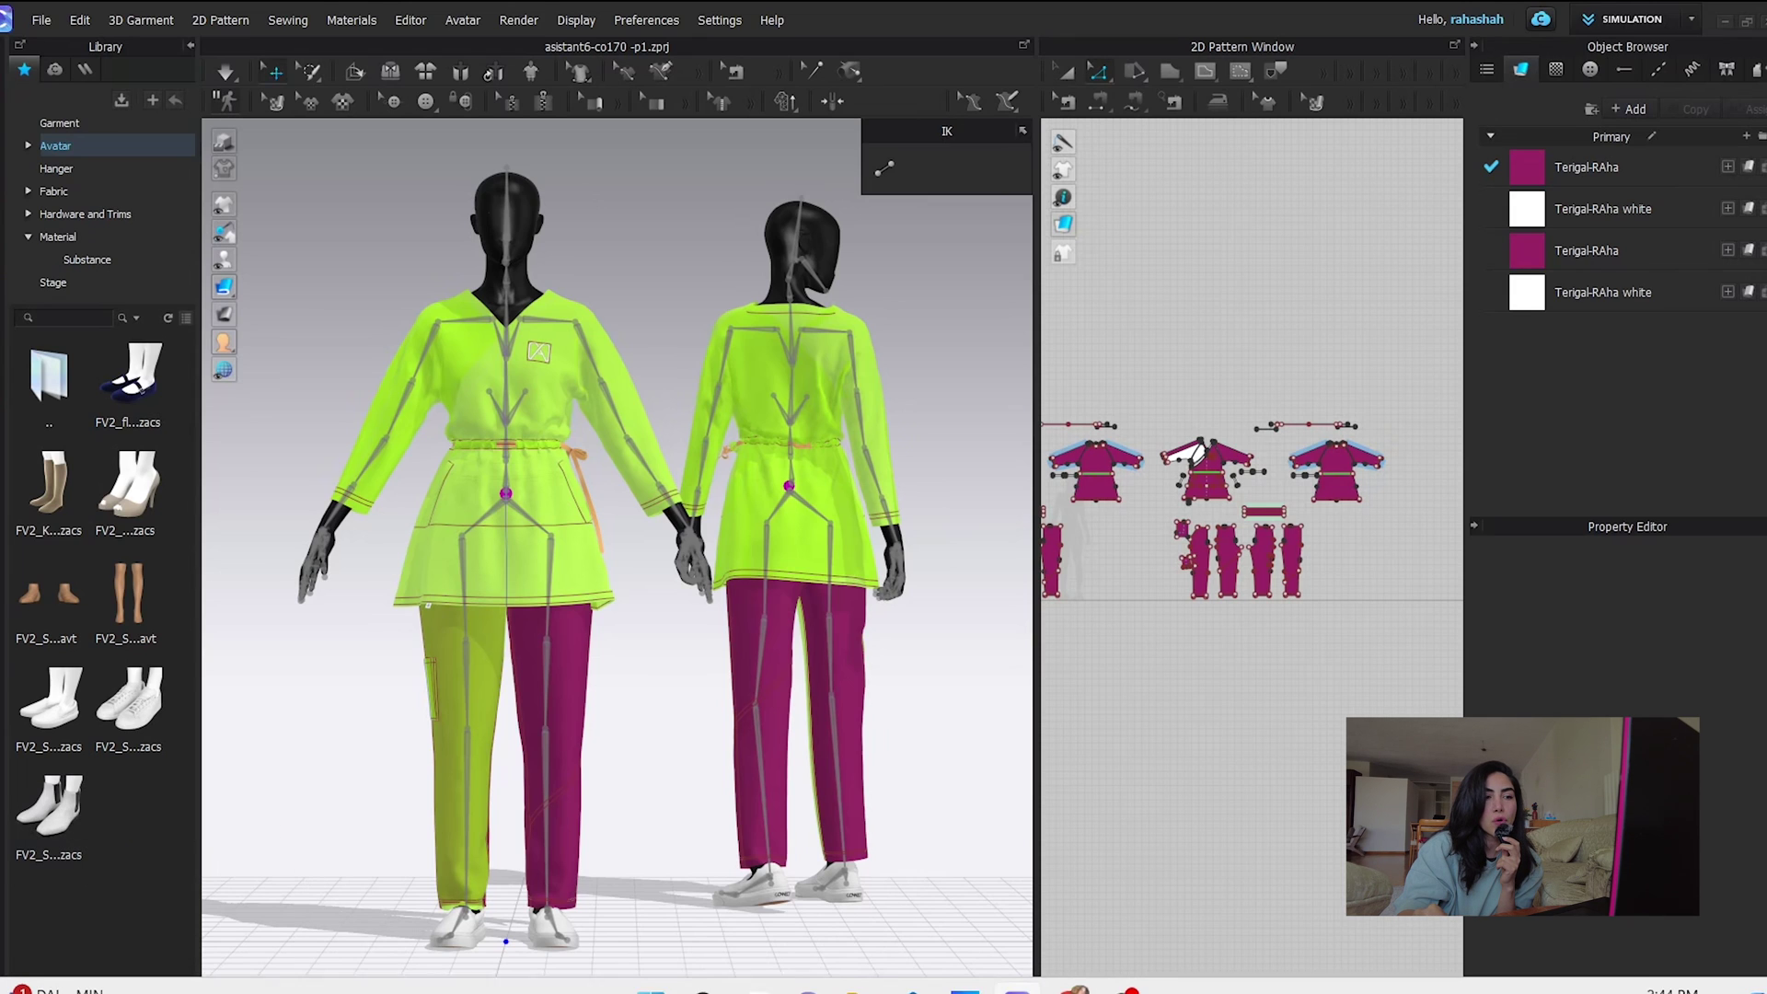
mouse_move(860, 983)
mouse_move(1017, 982)
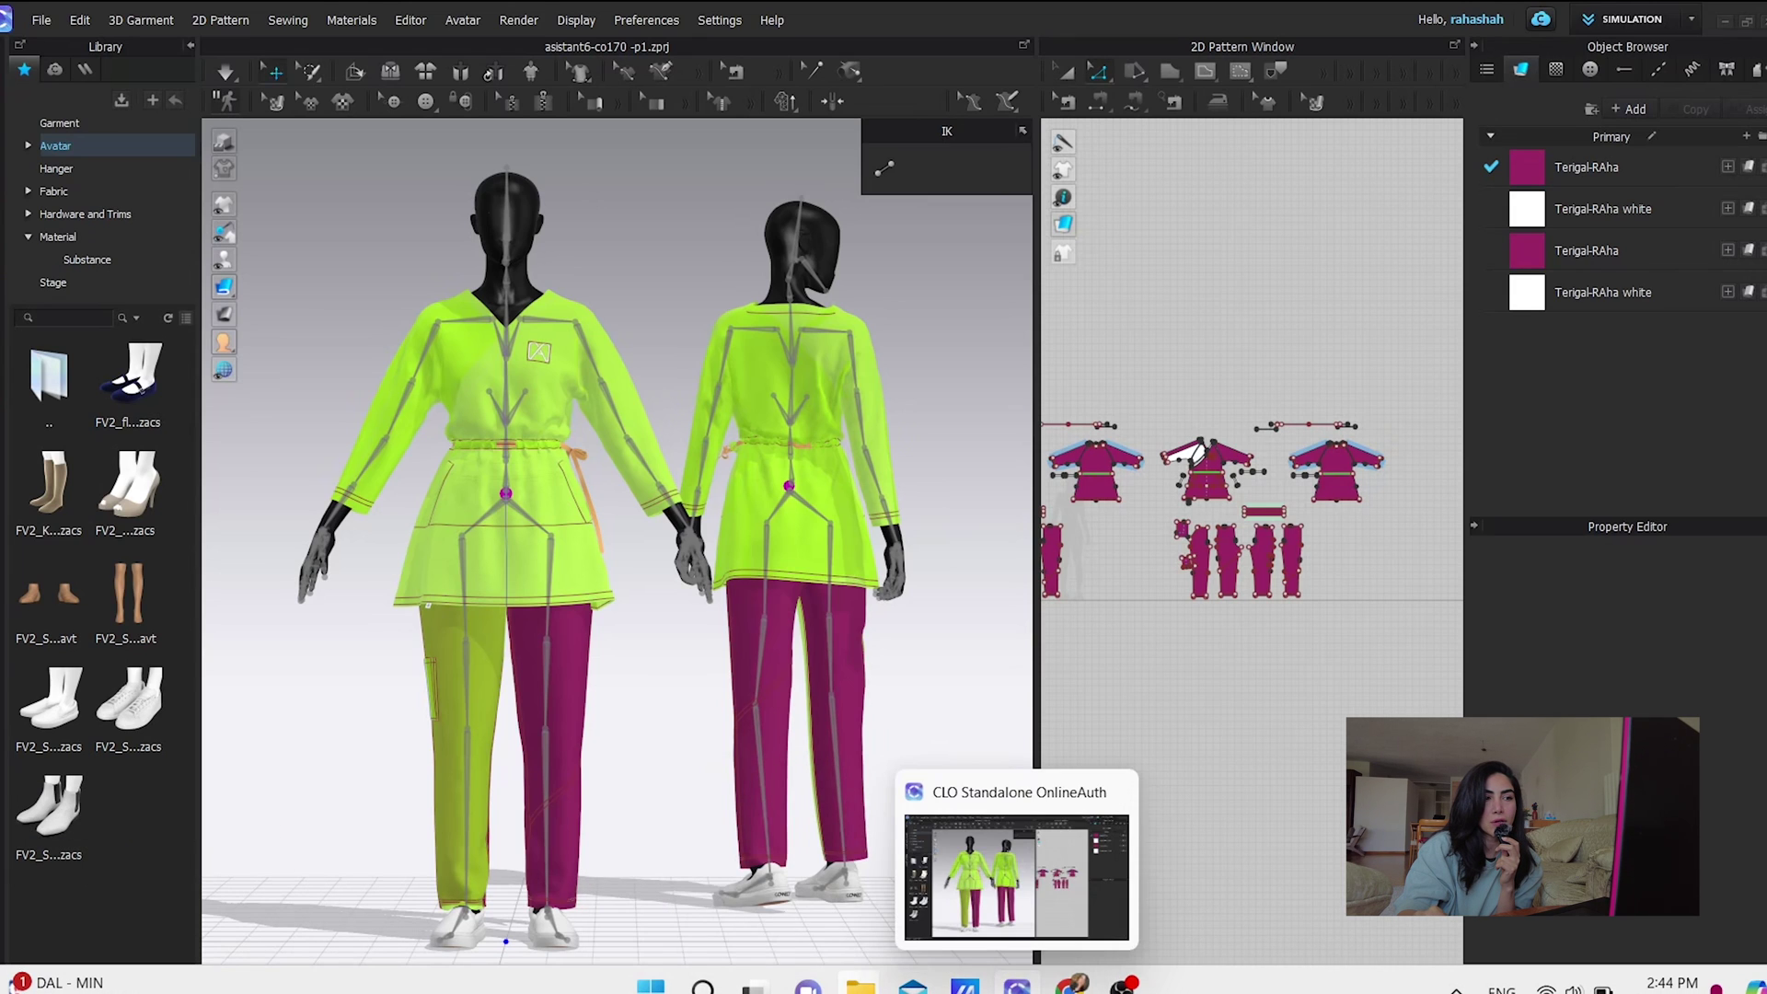
click(773, 865)
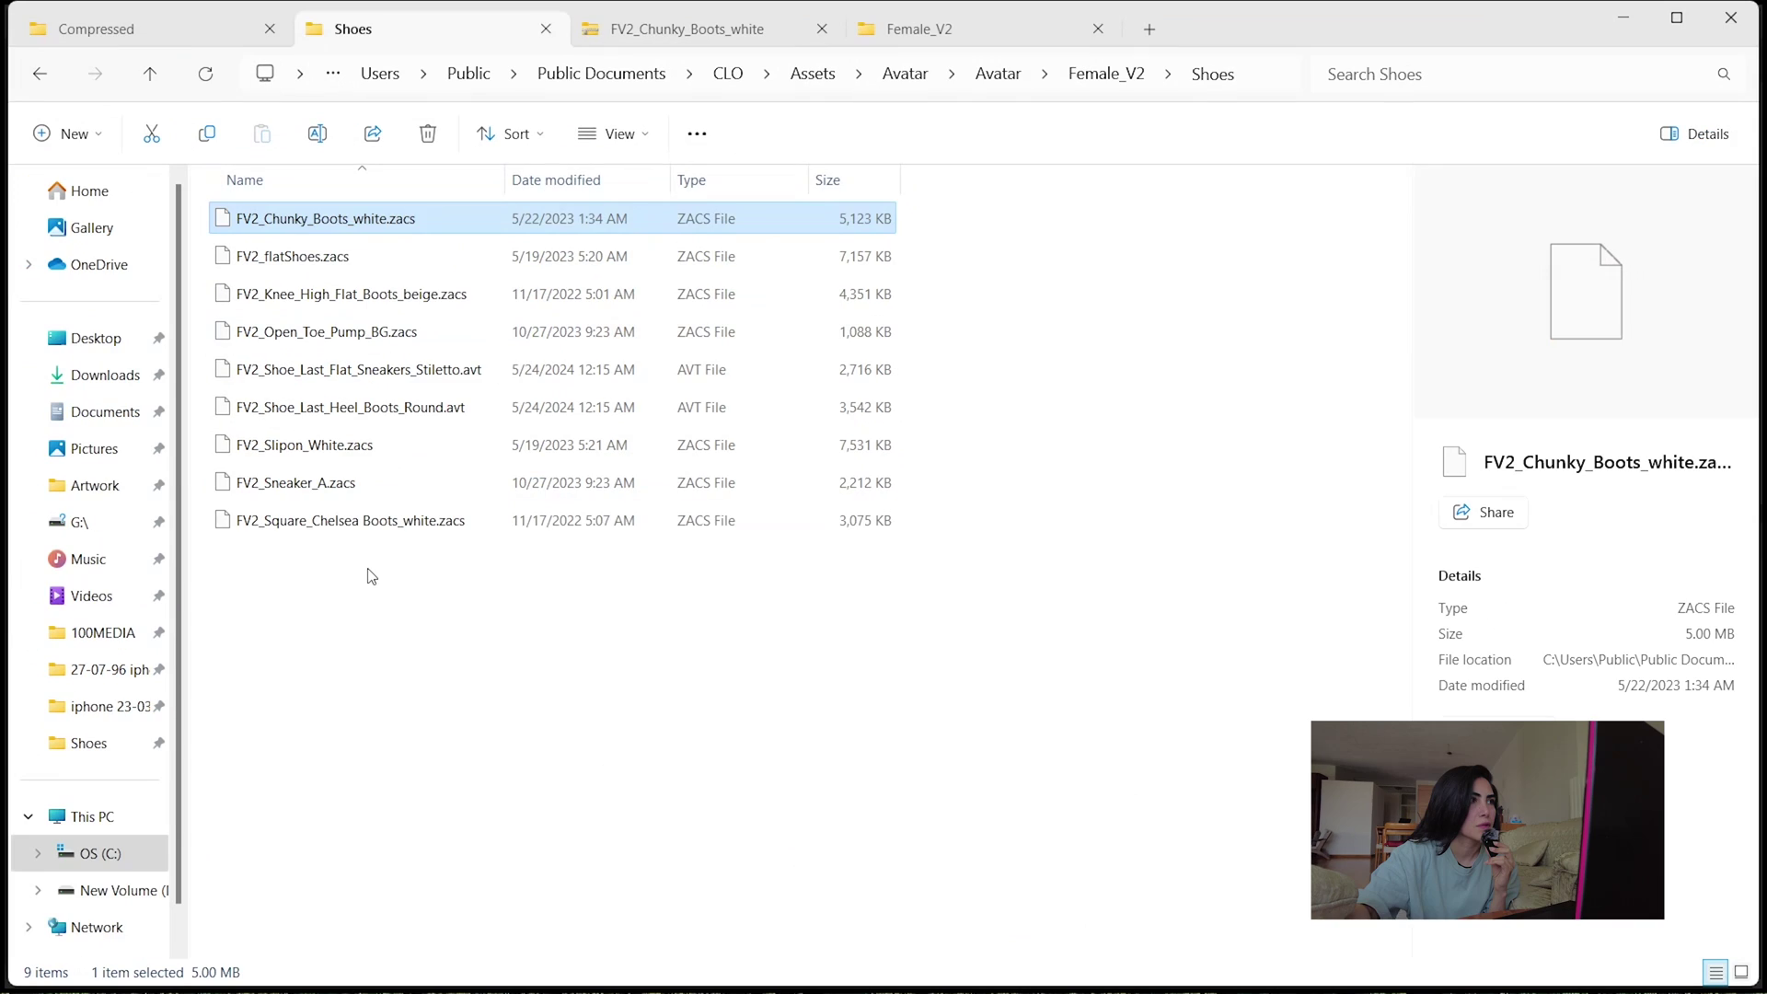
Step: Delete the FV2_Chunky_Boots_white zip from the Compressed downloads folder
click(687, 28)
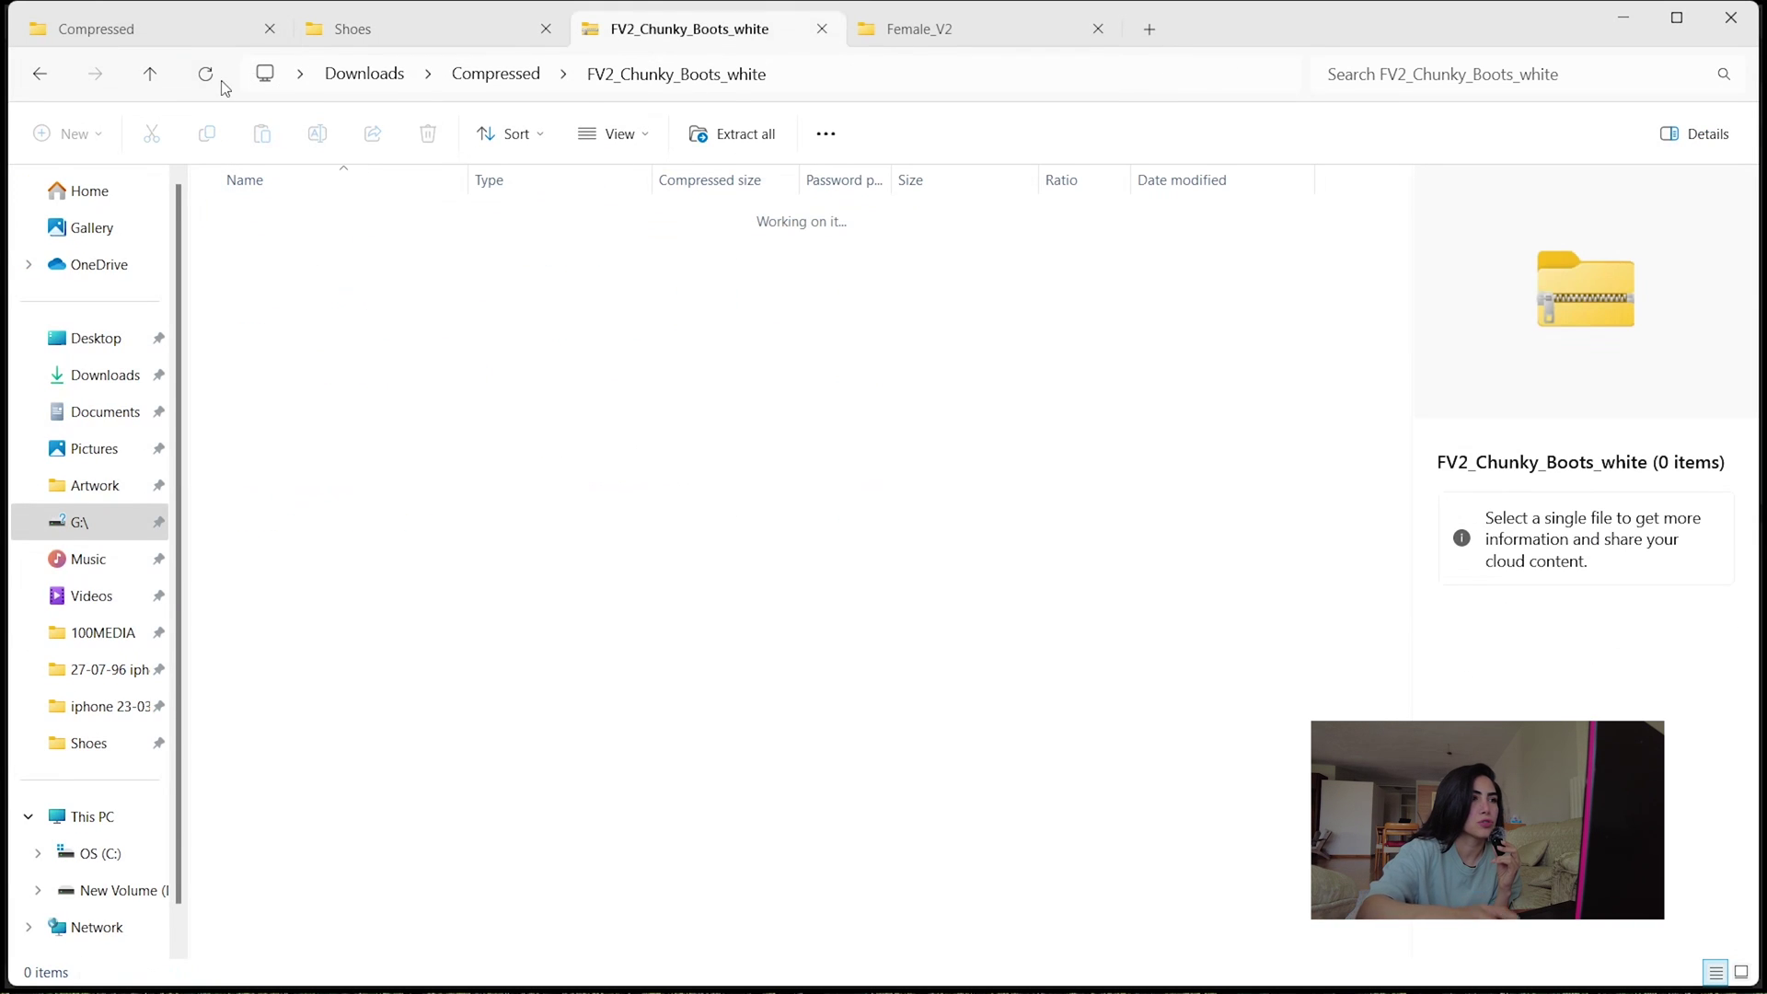
click(150, 73)
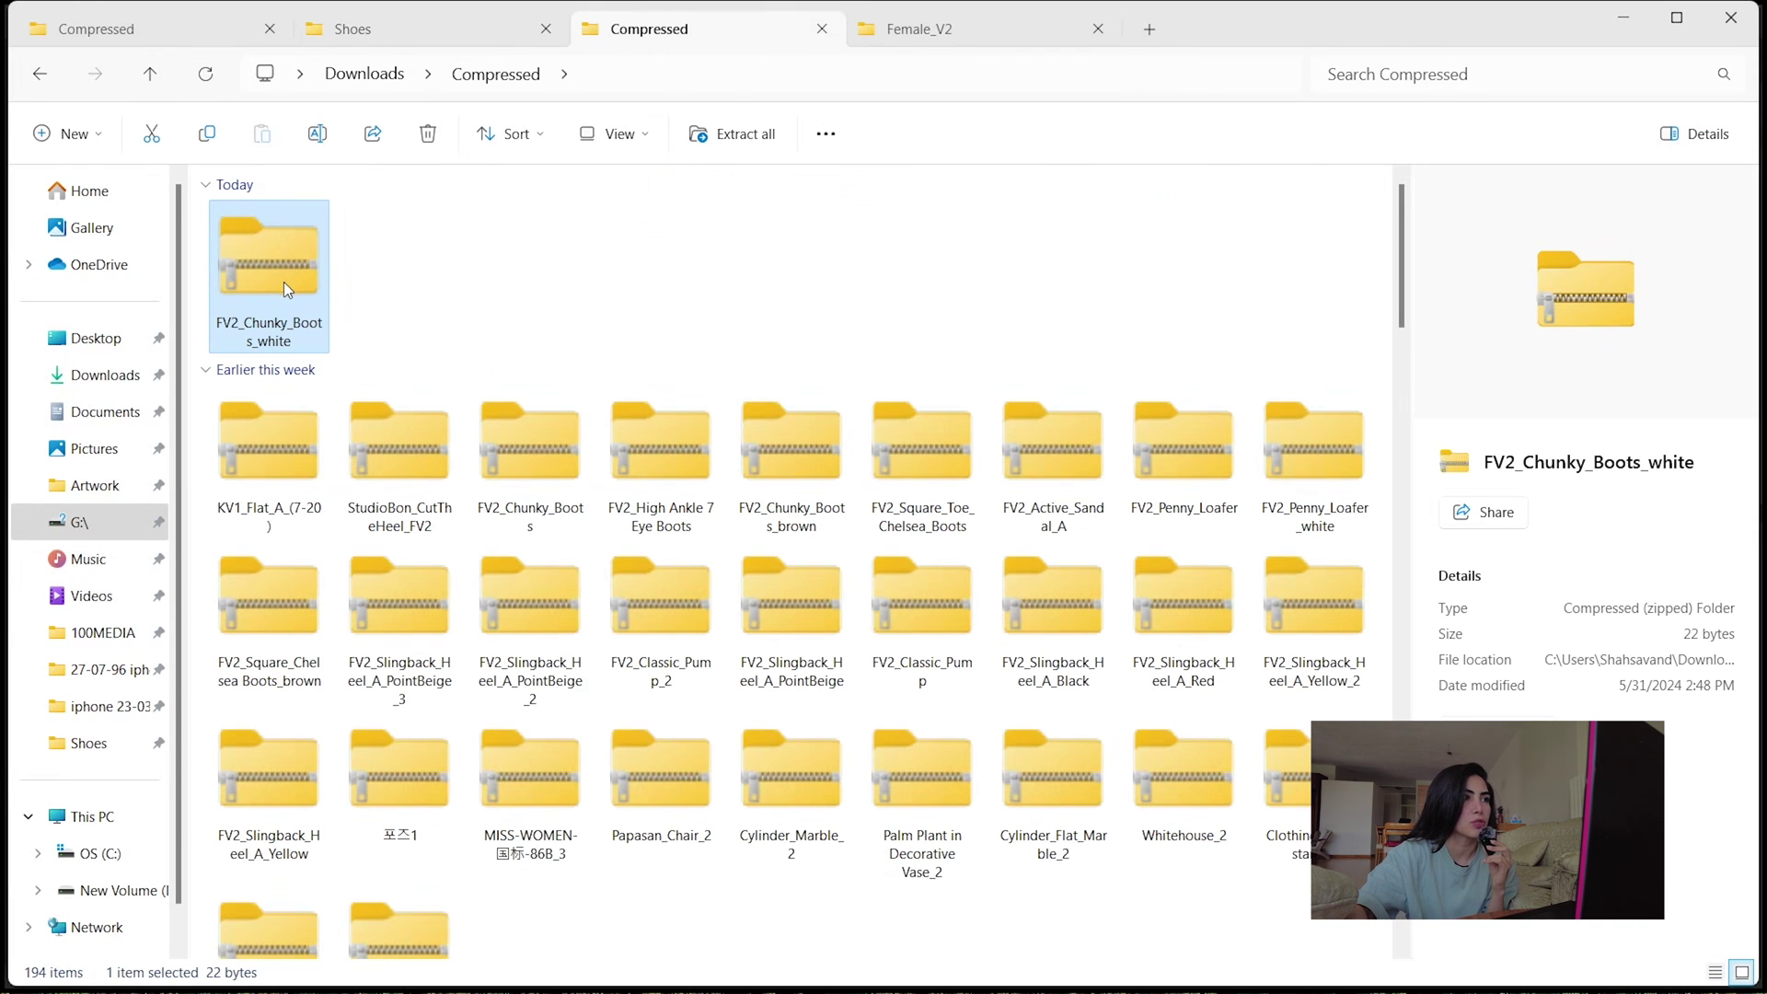
key(Delete)
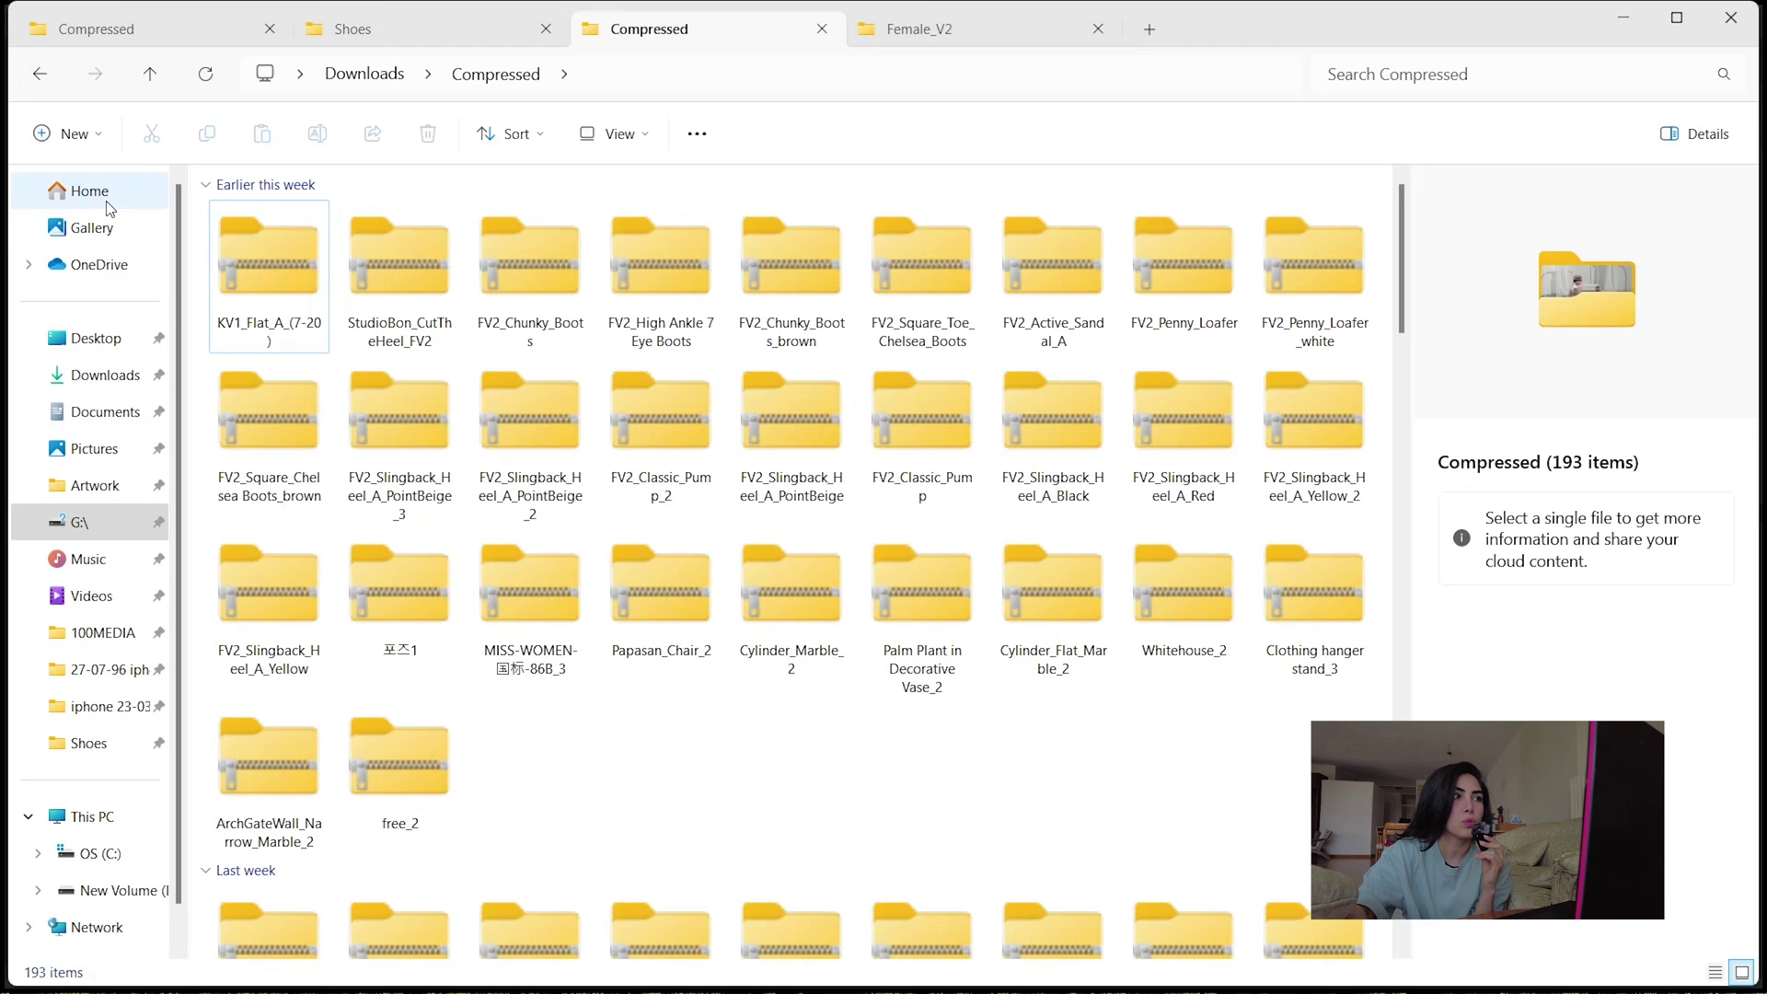
Step: Select KV1_Flat_A_(7-20).zacs inside its zip, then return to the Female_V2 folder tab
click(263, 293)
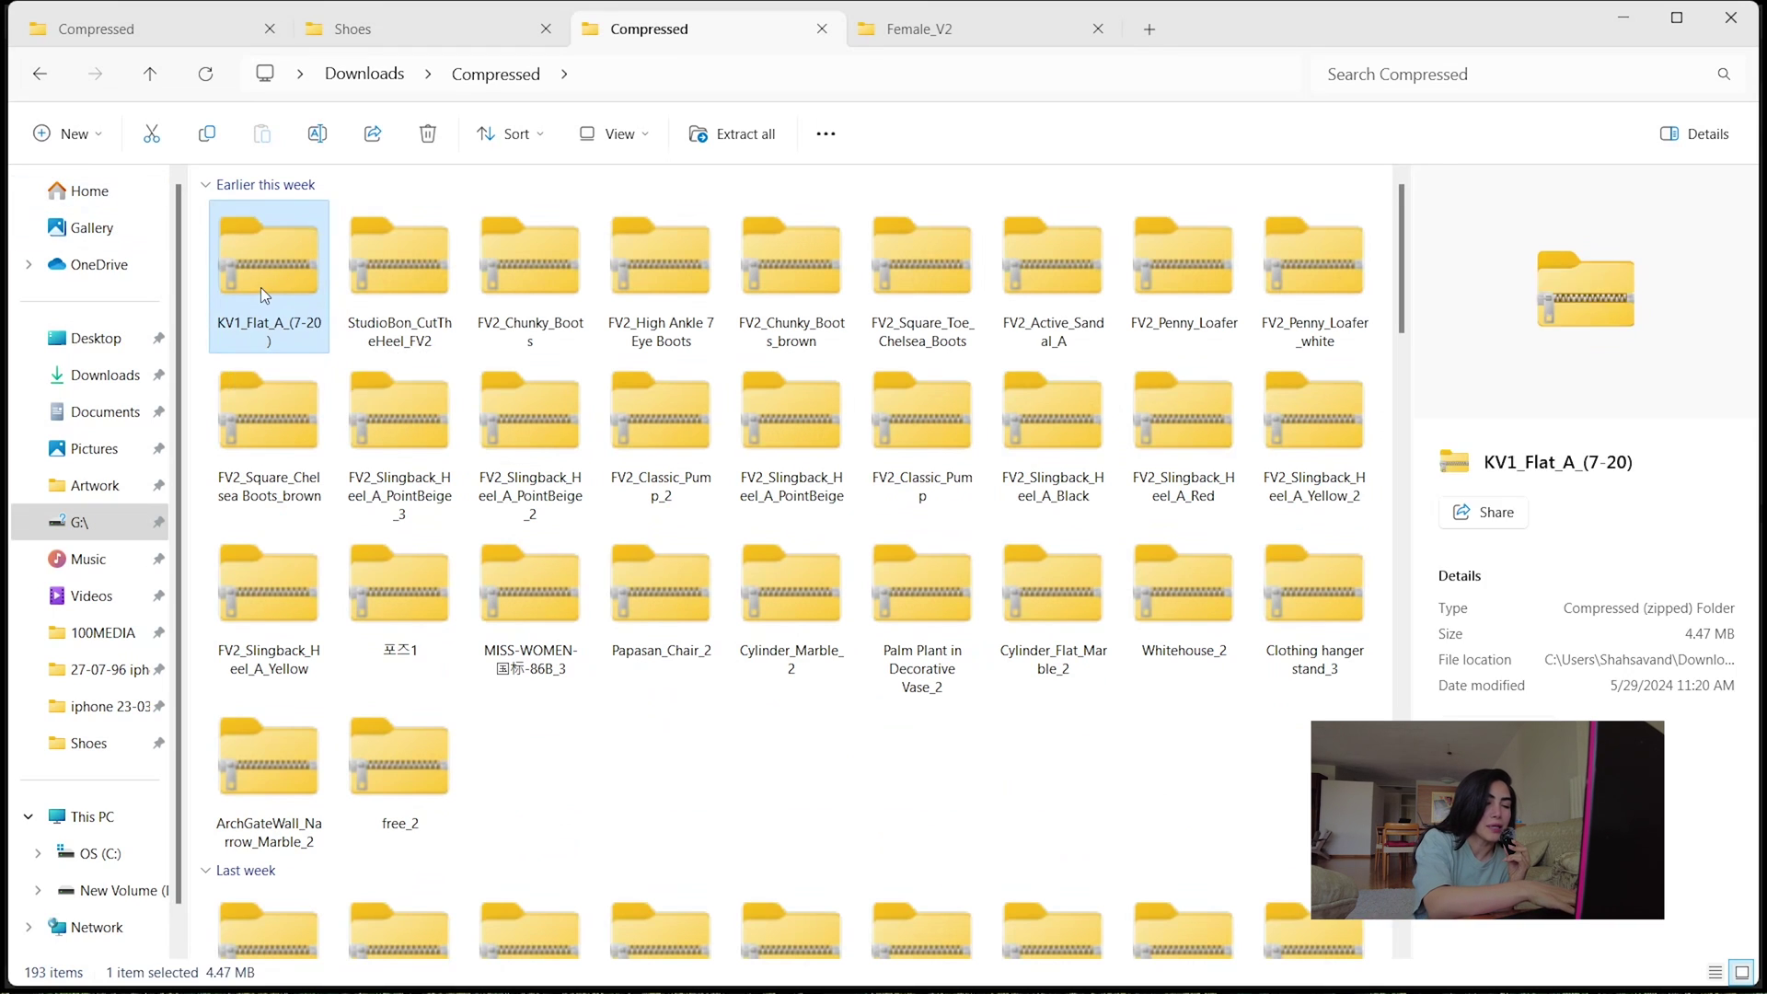
double_click(261, 287)
click(312, 229)
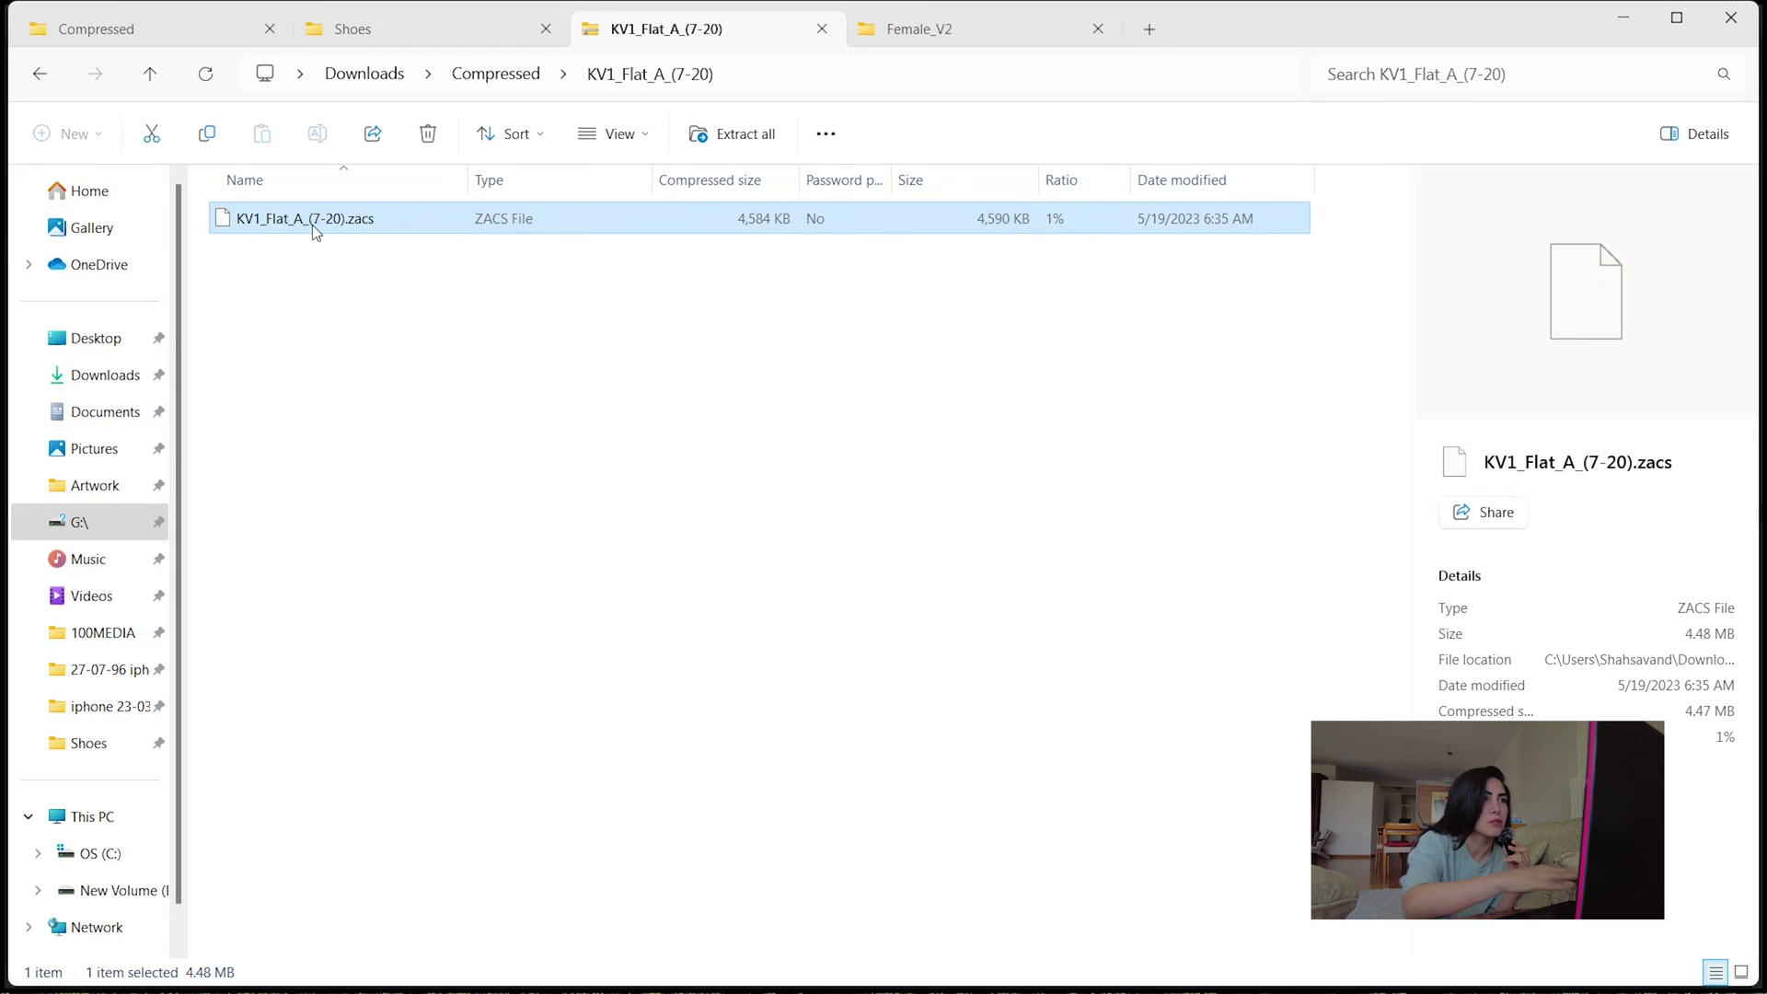
click(851, 25)
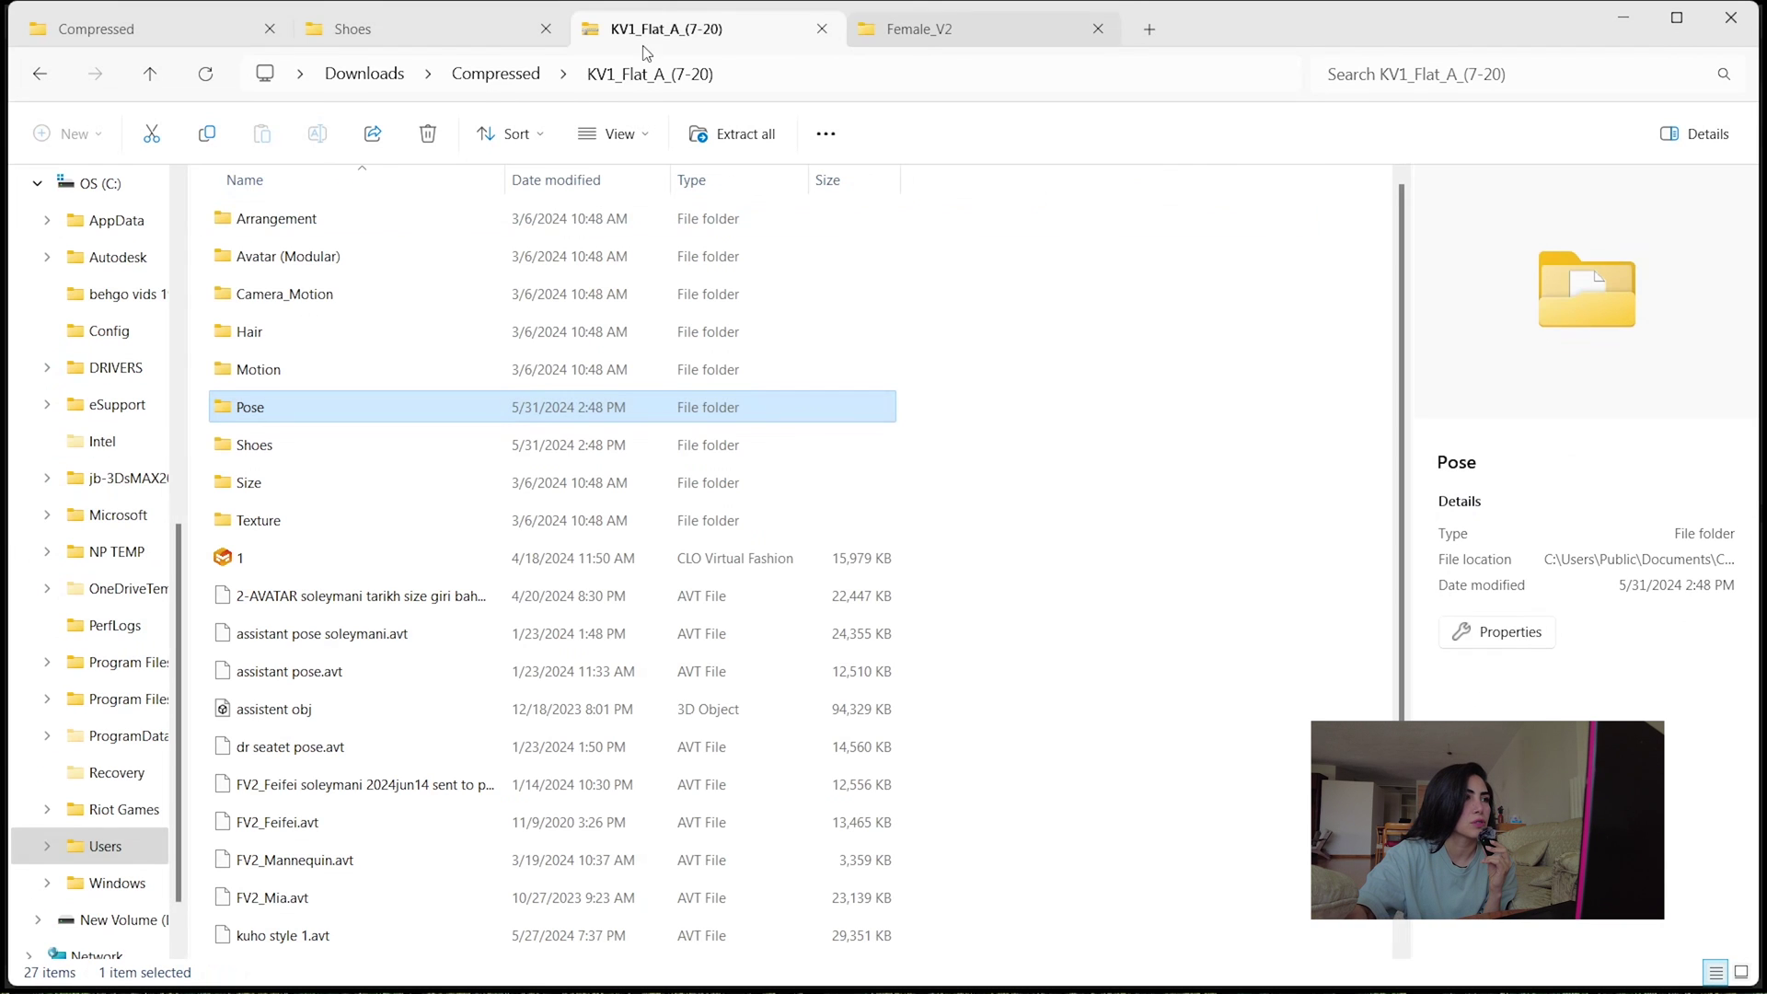
Step: Paste KV1_Flat_A_(7-20).zacs into the Avatar > Male_V2 > Shoes folder beside MV2_Derby and MV2_Sneaker_A
click(150, 75)
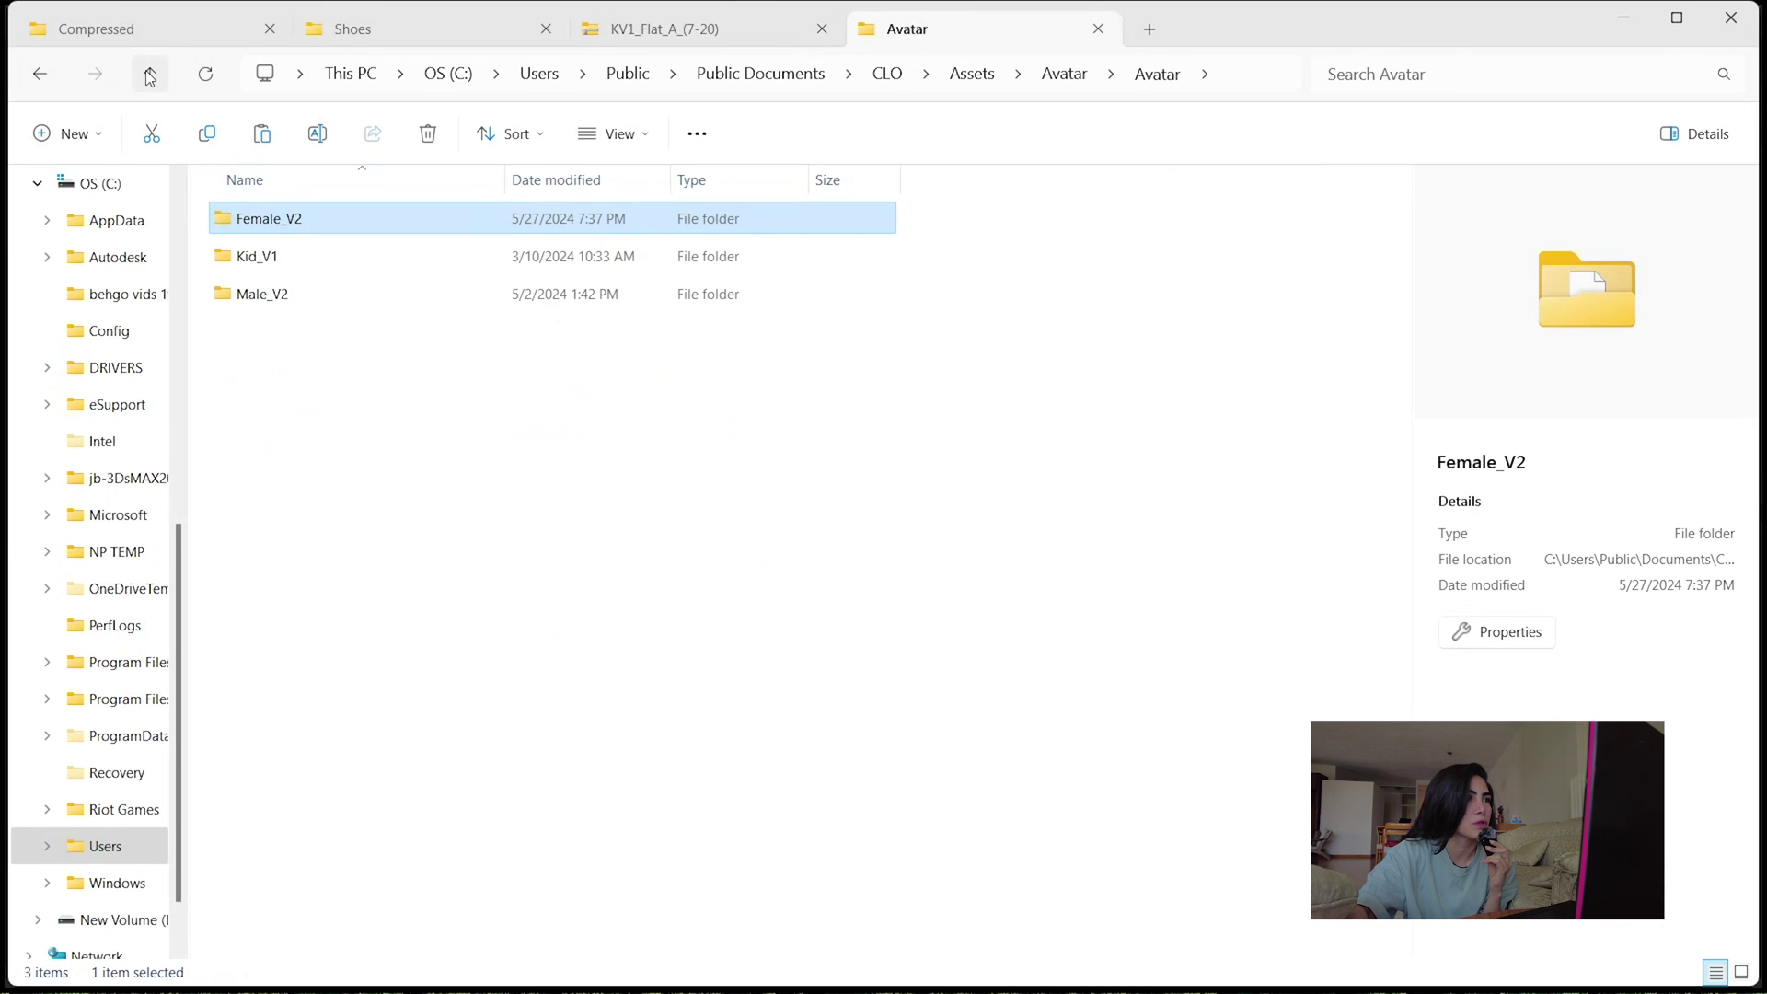
double_click(274, 293)
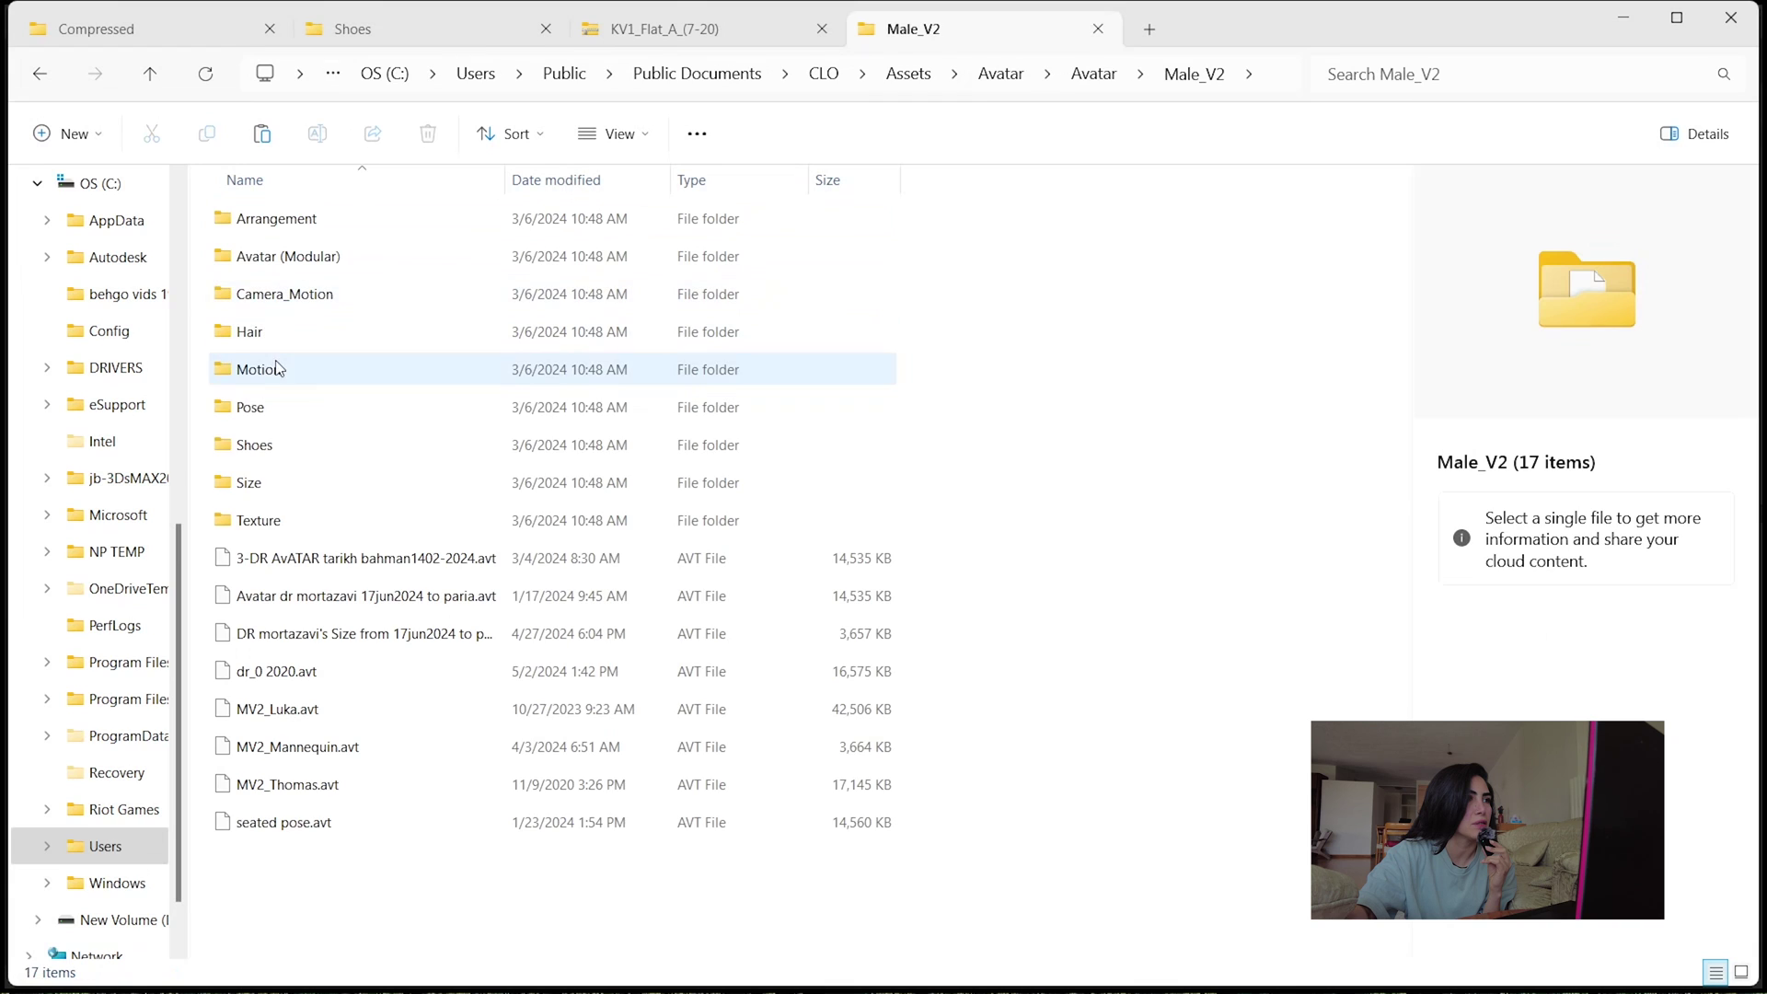
double_click(289, 445)
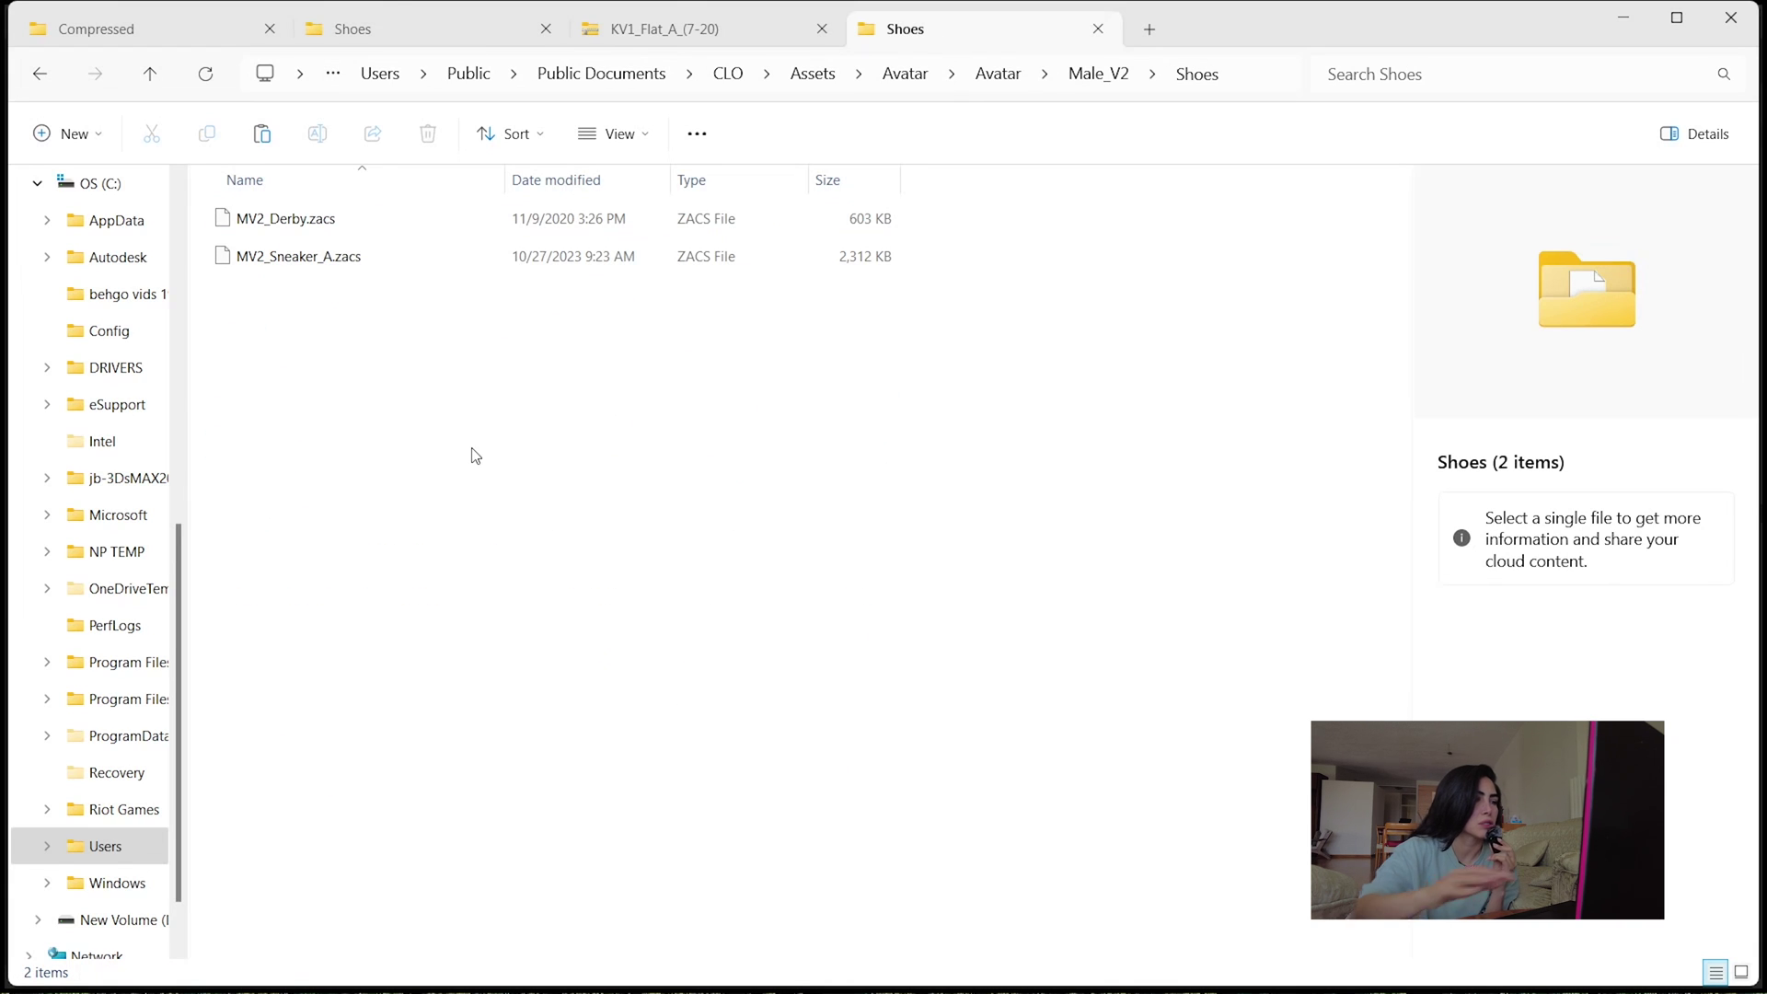
key(ctrl+v)
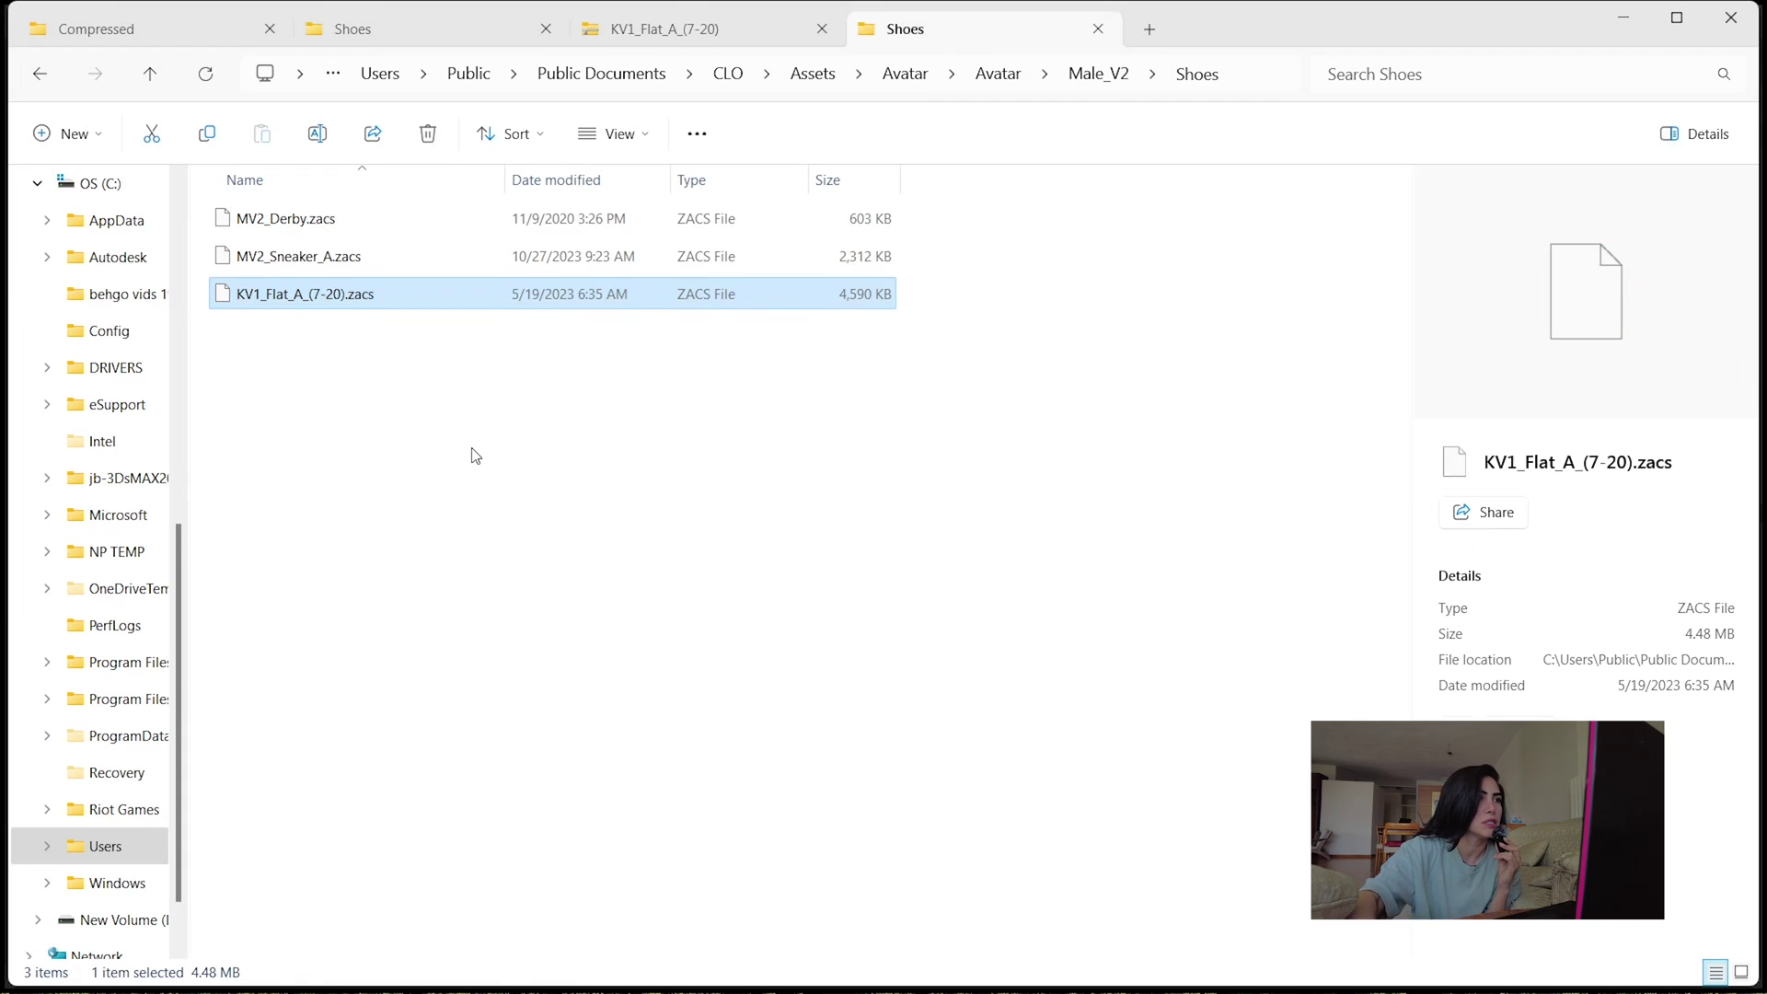
Step: In CLO's Library, open Avatar > Male_V2 > Shoes to see KV1_Flat_A, and drag an MV2 shoe onto the avatar
mouse_move(940, 983)
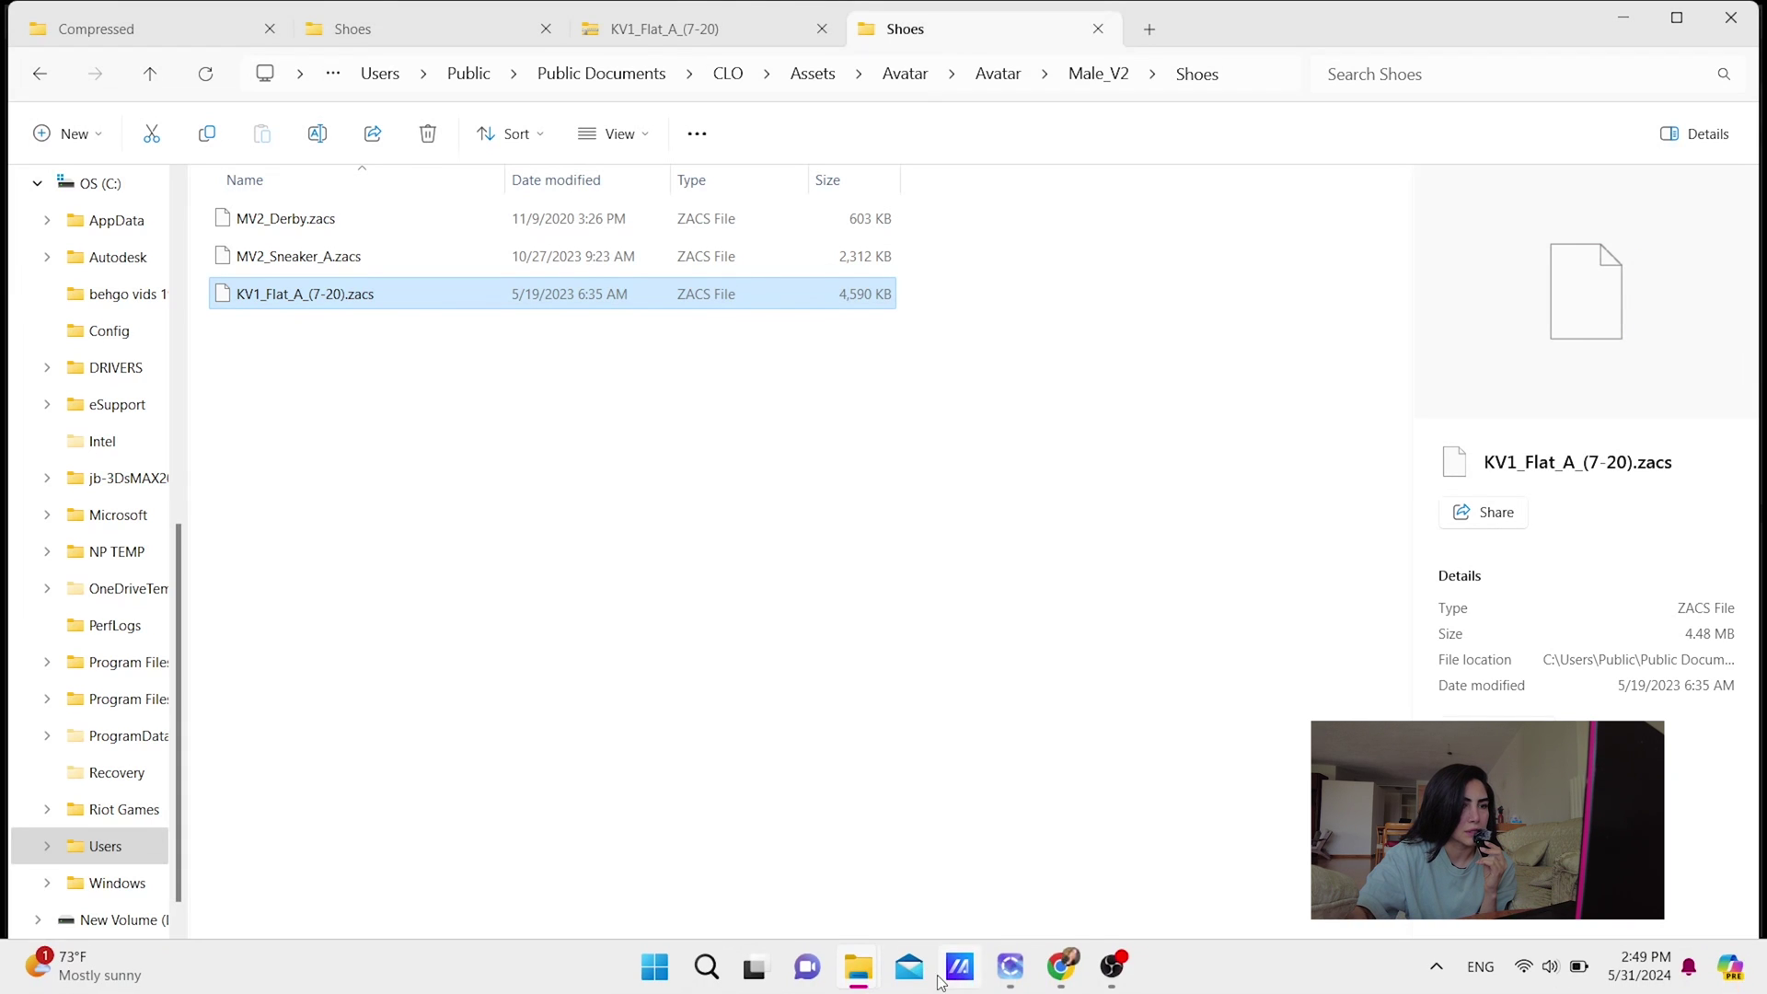
mouse_move(1027, 973)
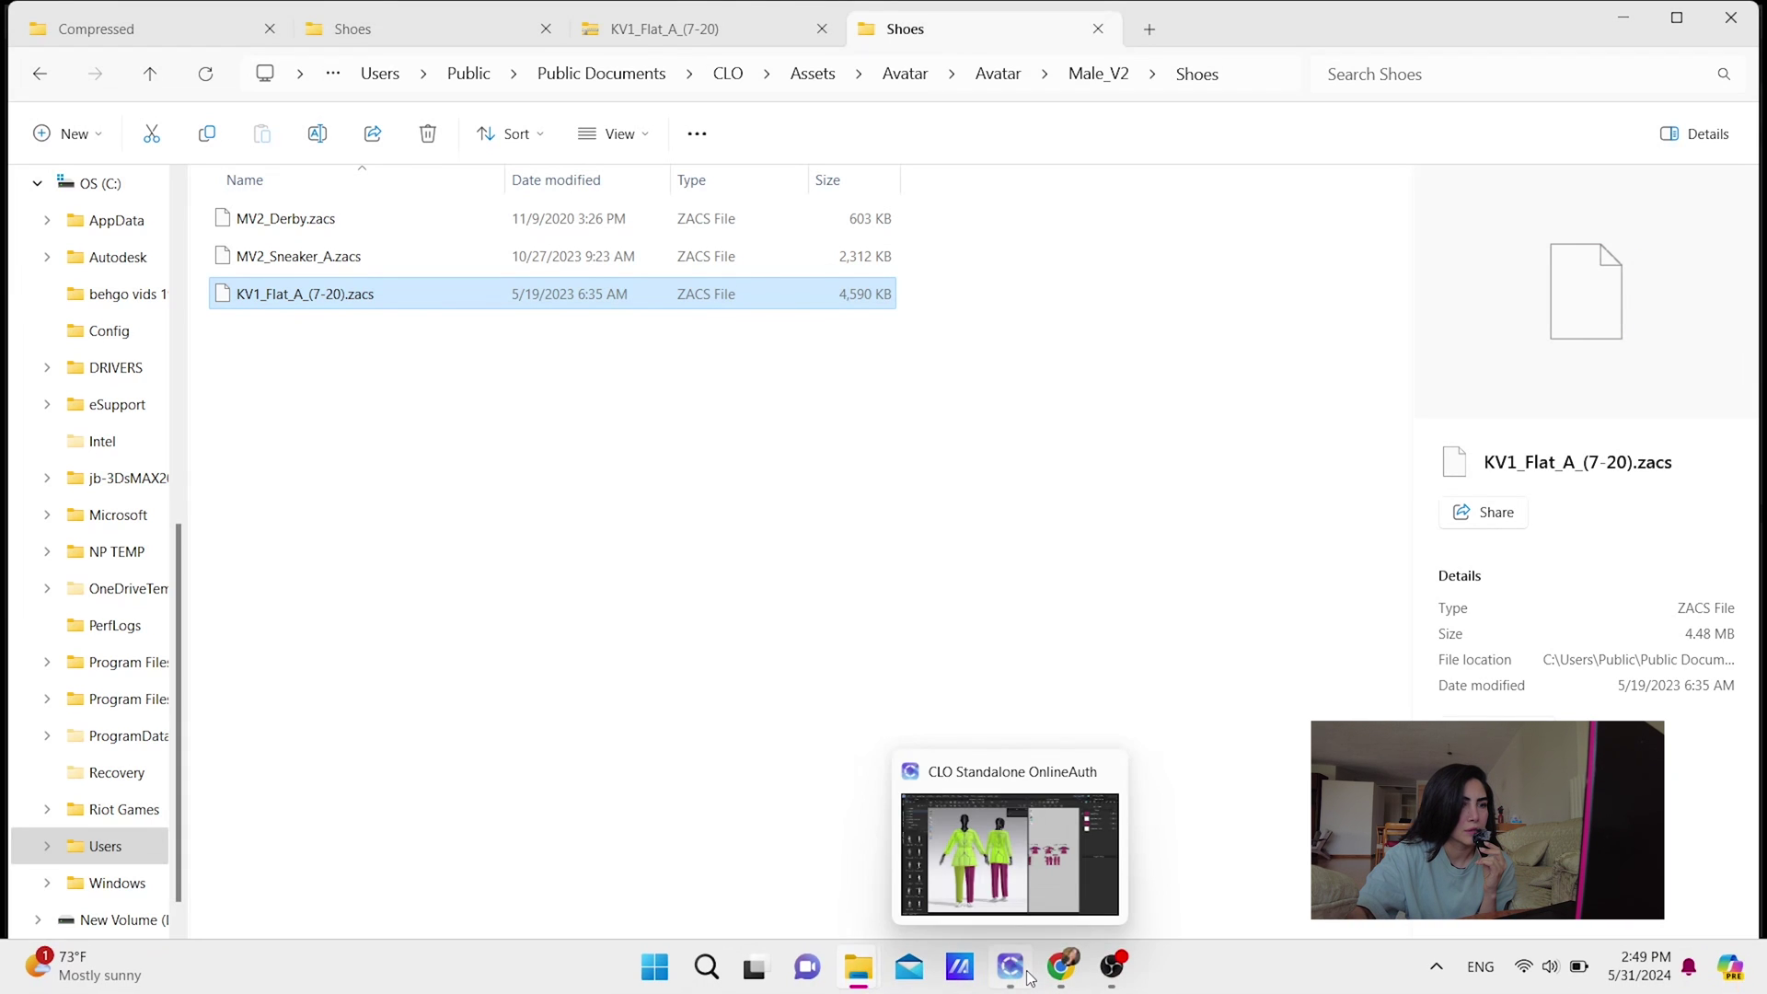
click(1015, 977)
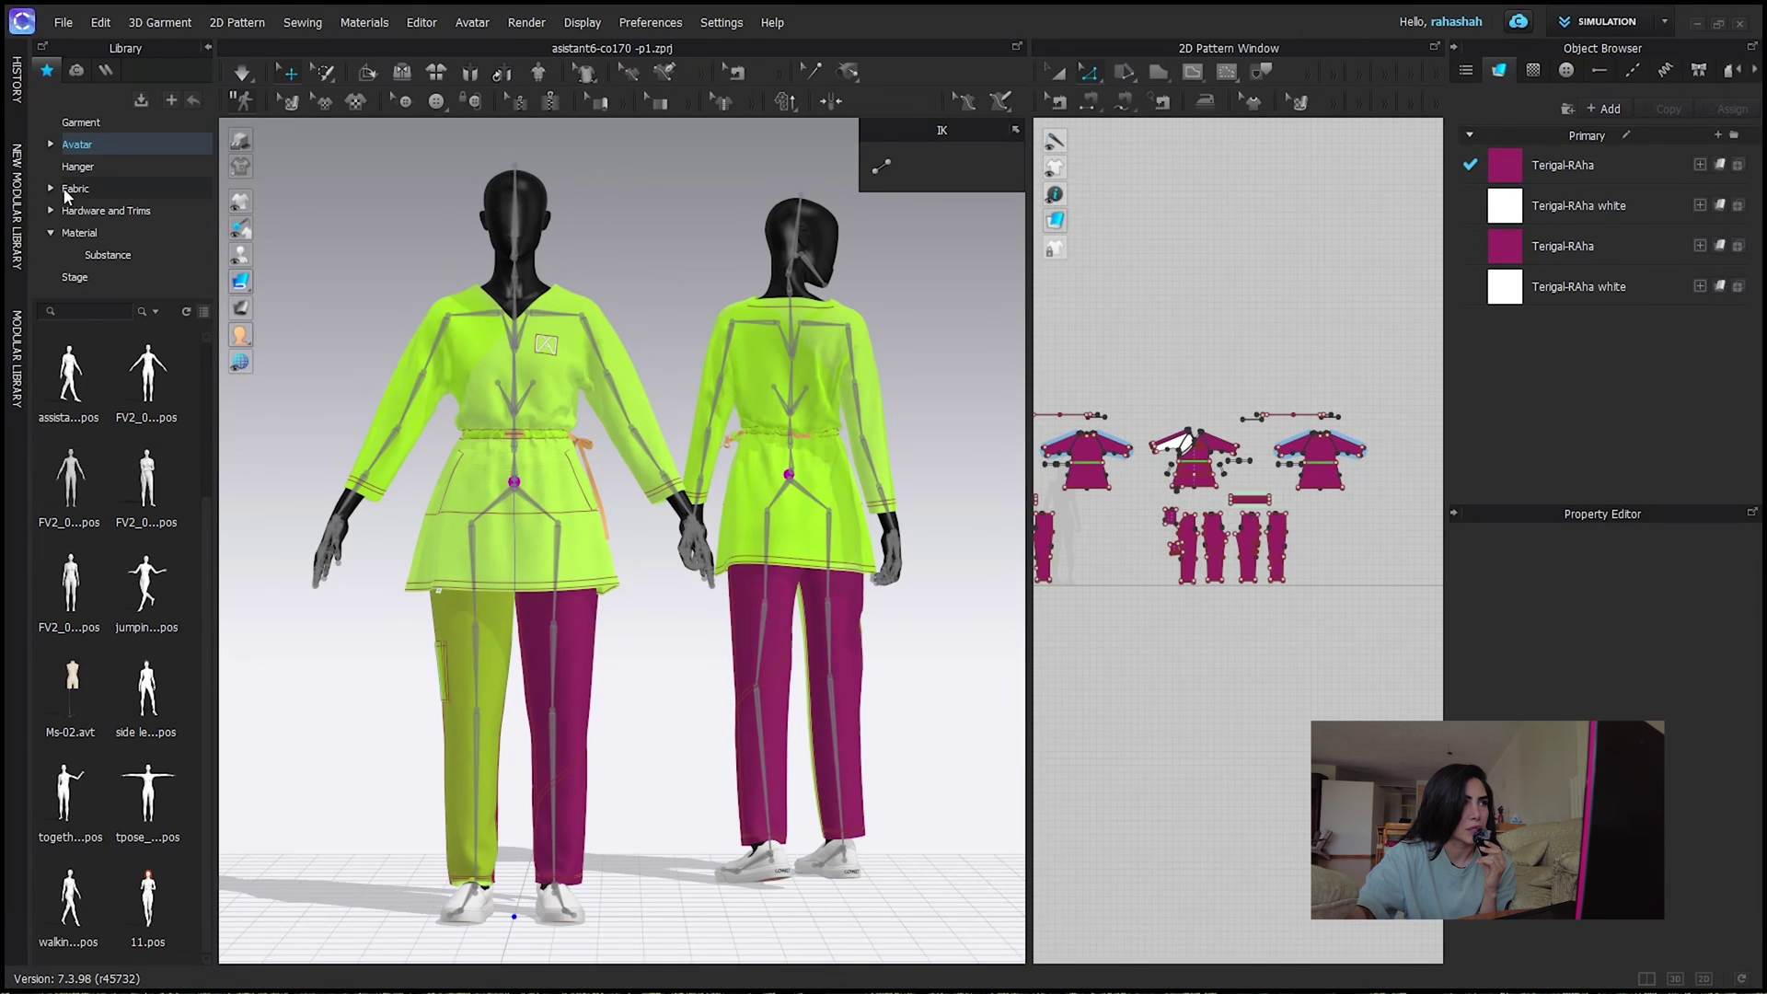
click(89, 147)
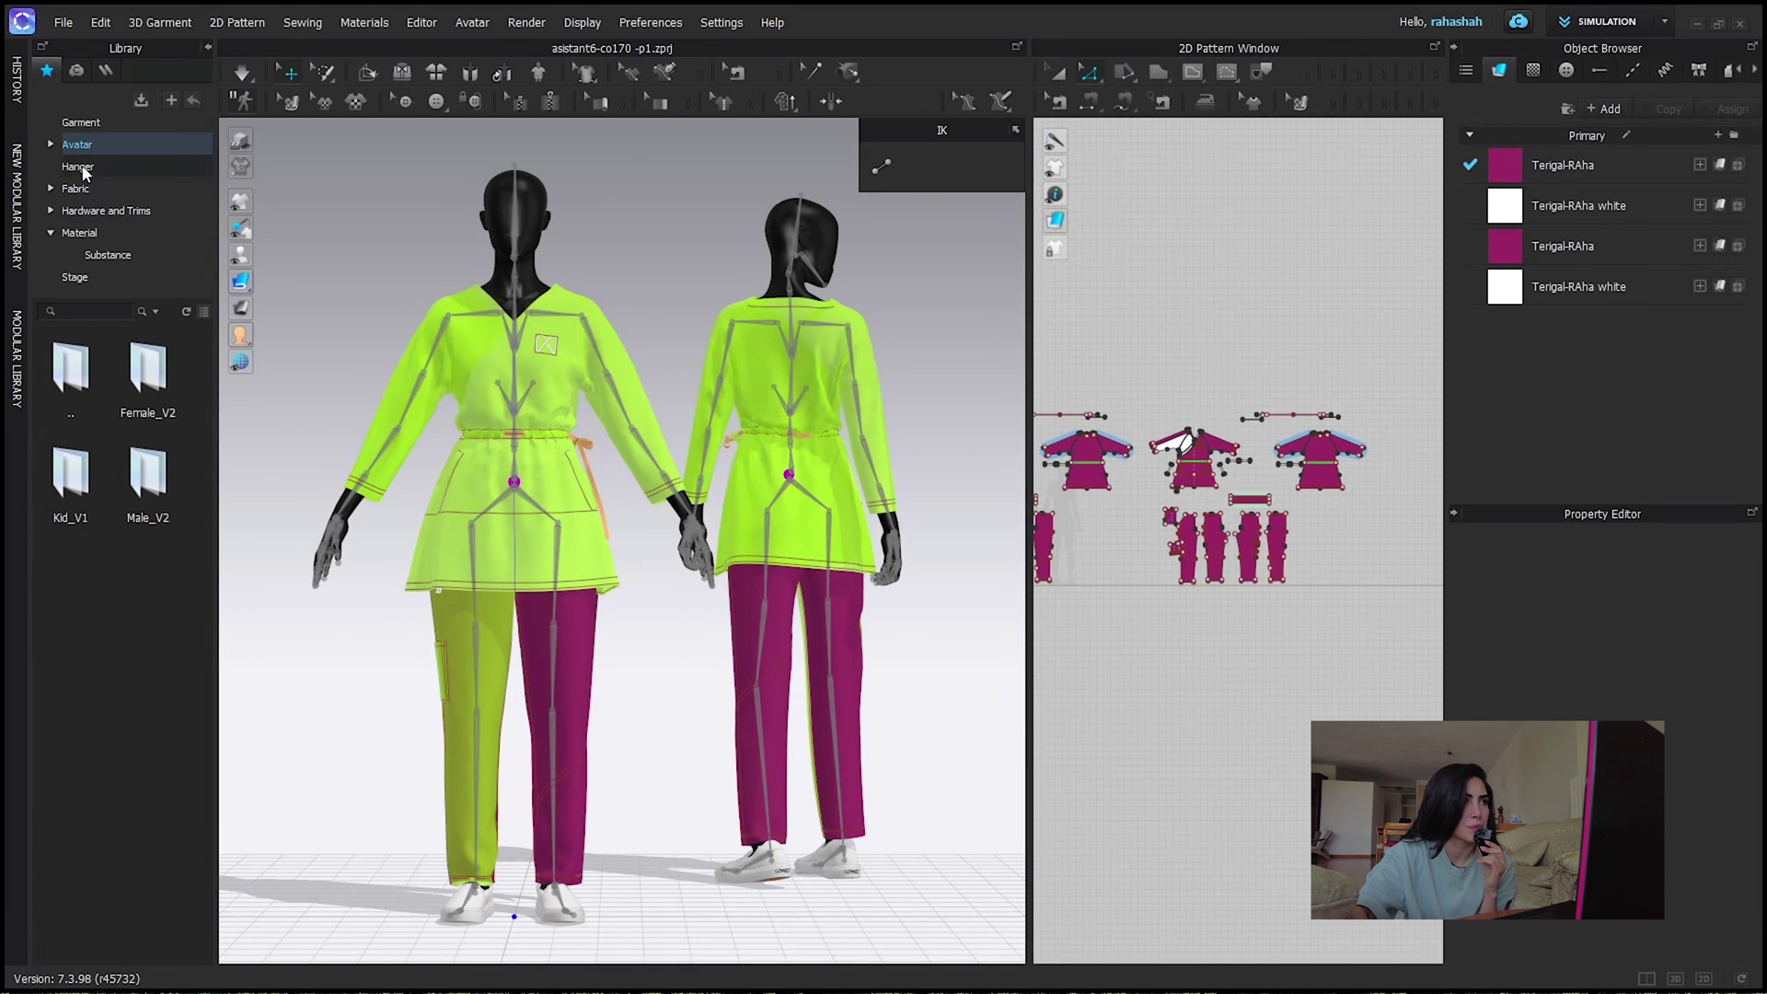
double_click(150, 477)
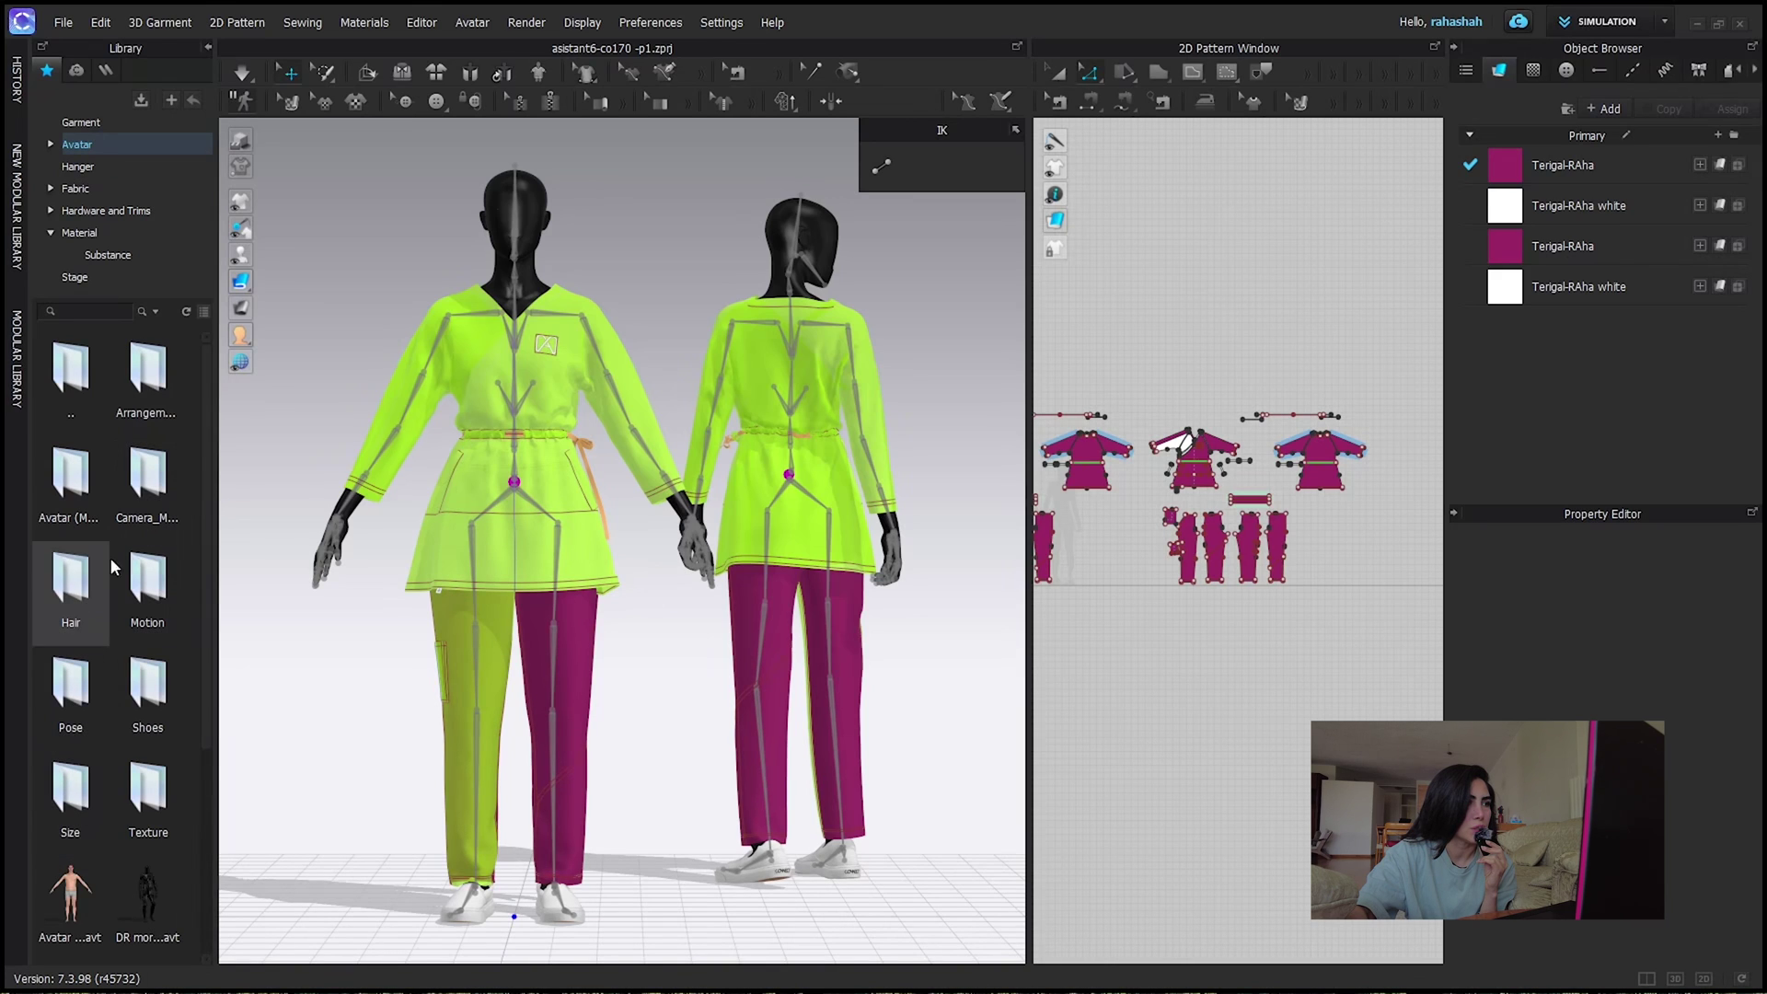
double_click(150, 699)
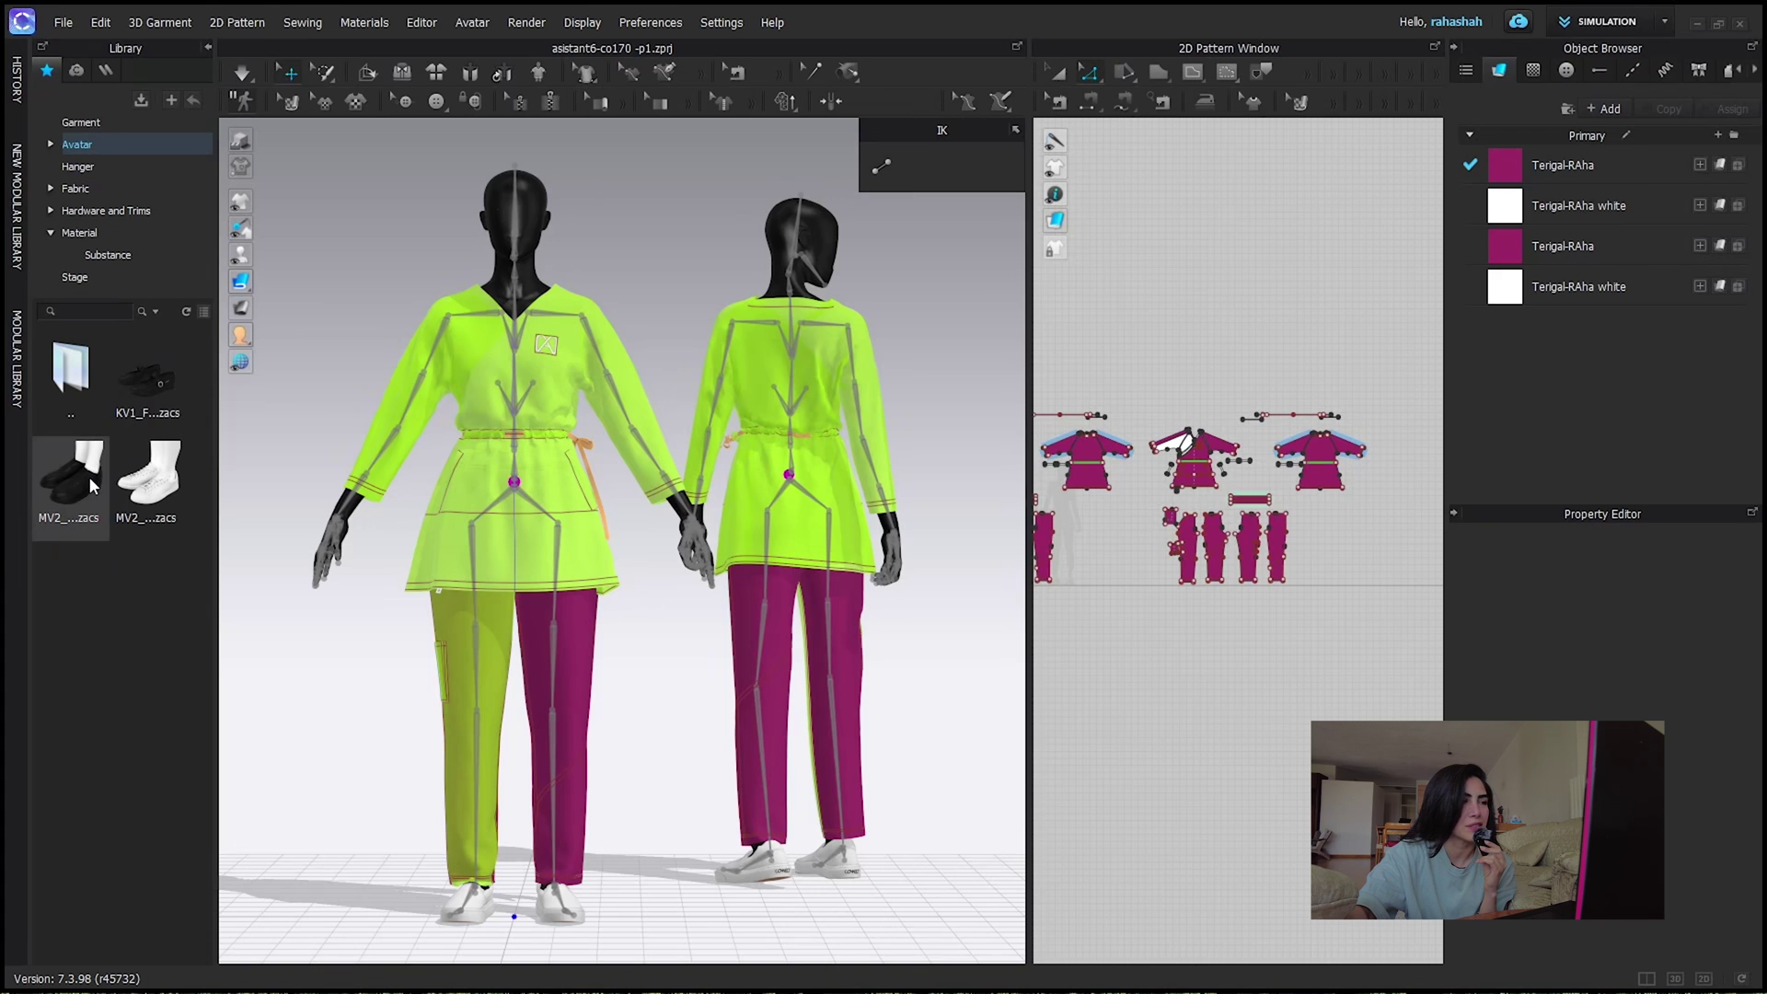
drag(92, 486, 276, 581)
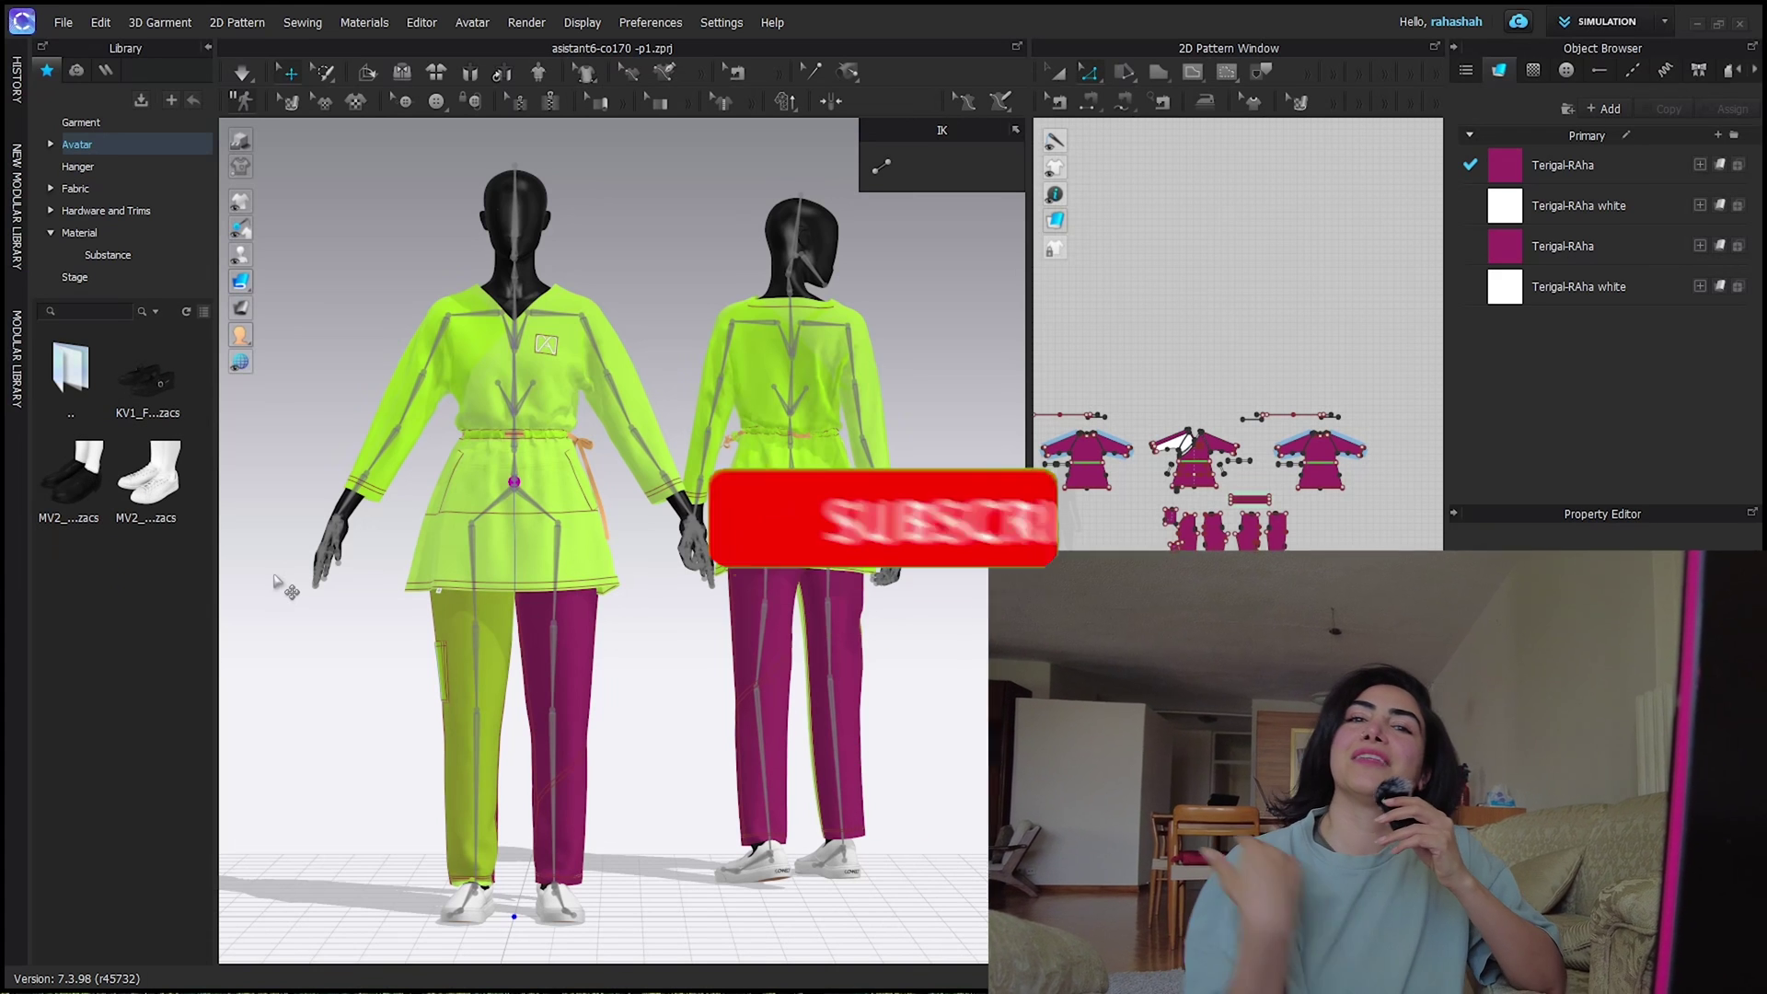